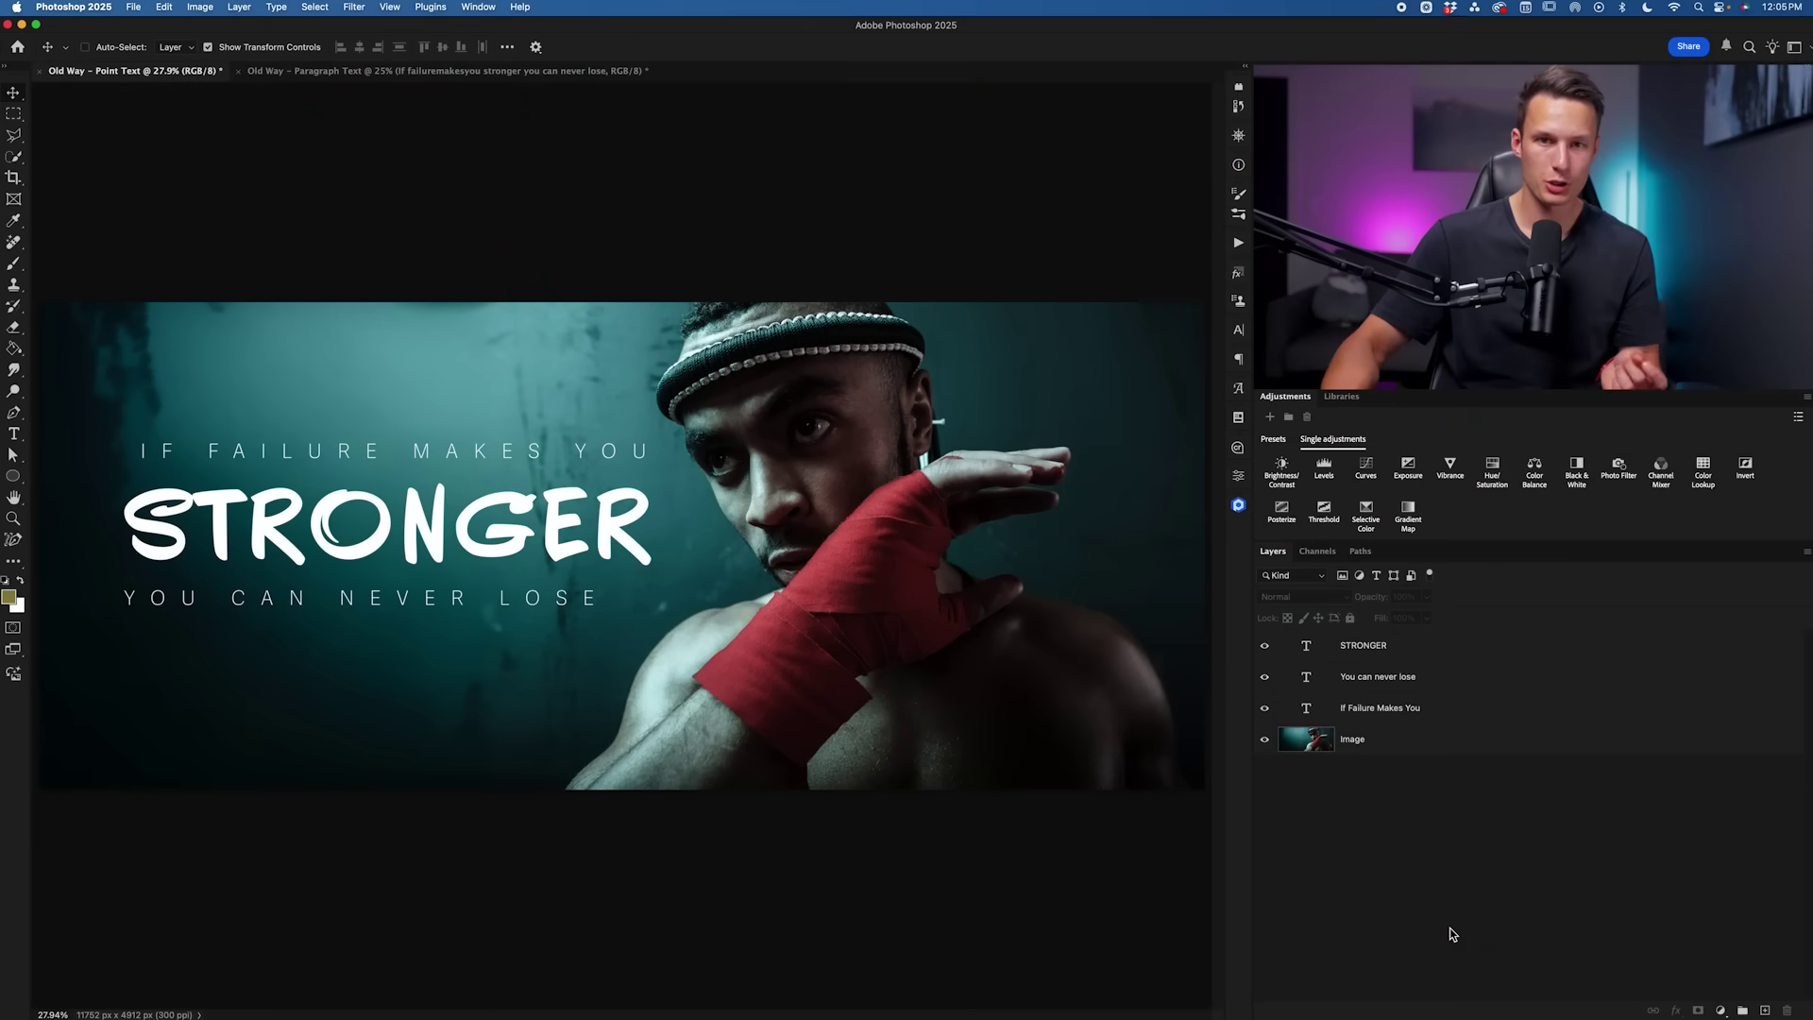
- With the Type tool, select the STRONGER, You can never lose, and If Failure Makes You layers
key("t")
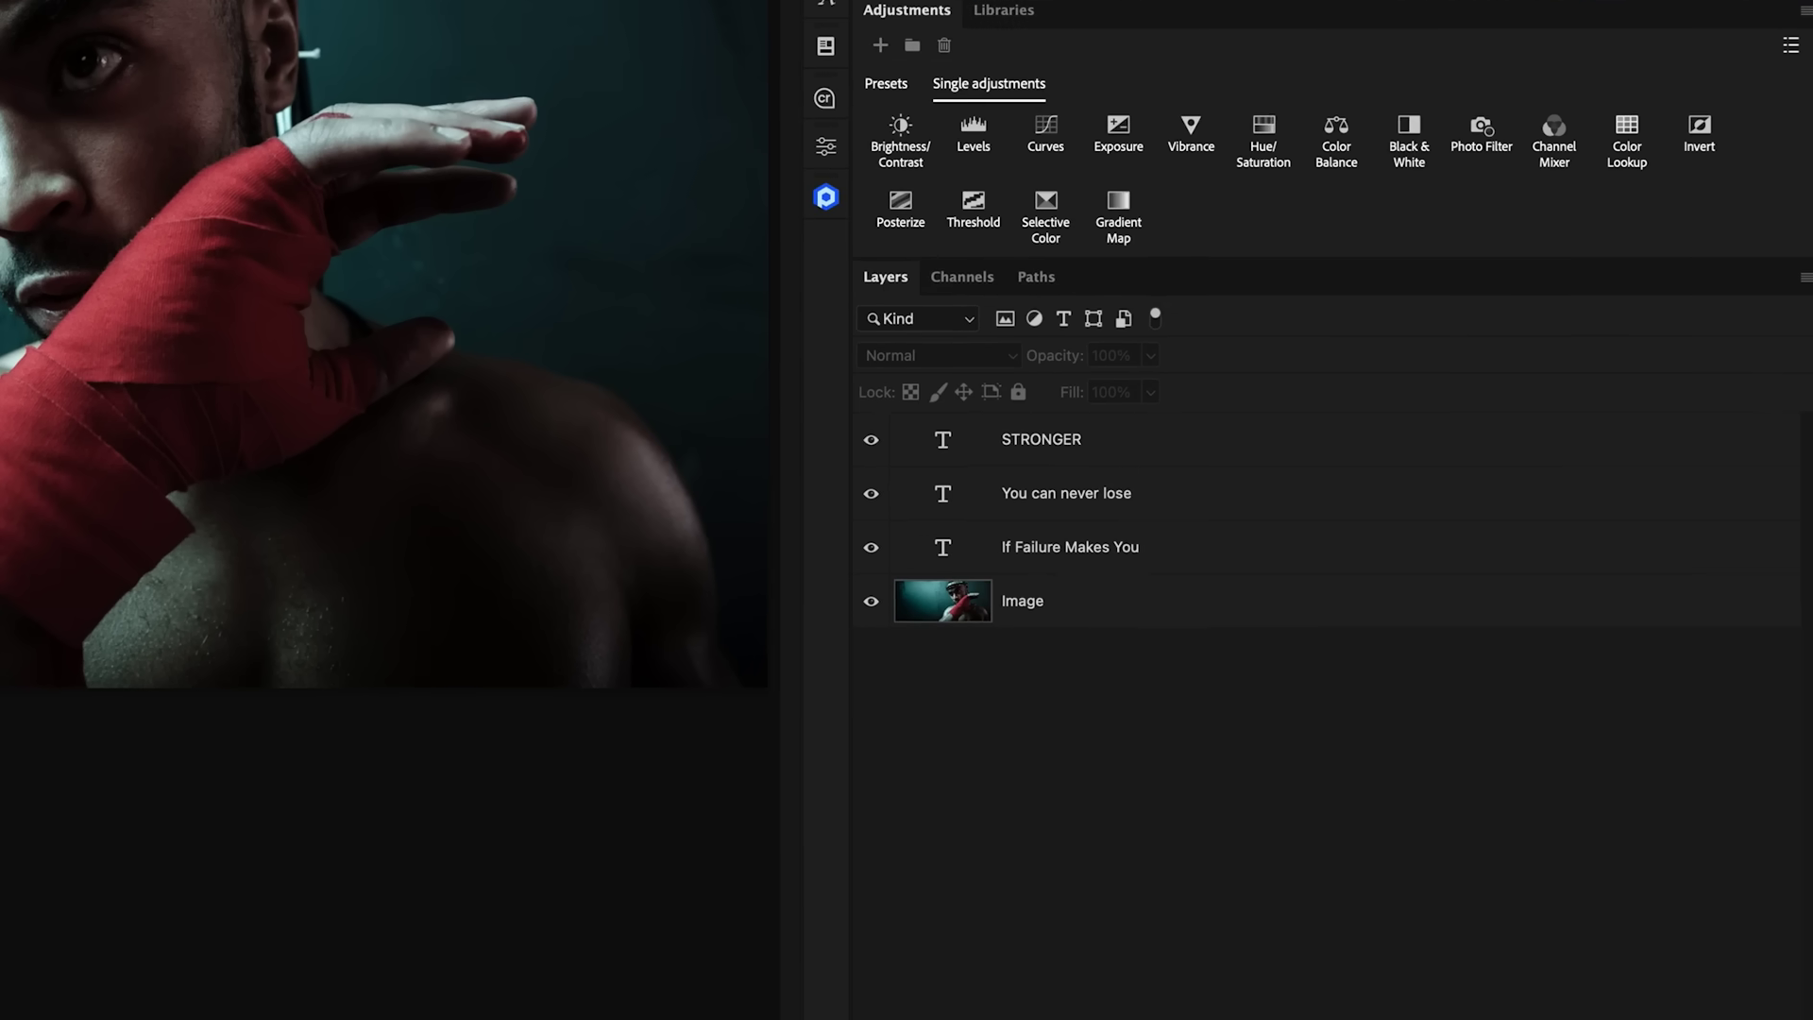
left_click(1178, 469)
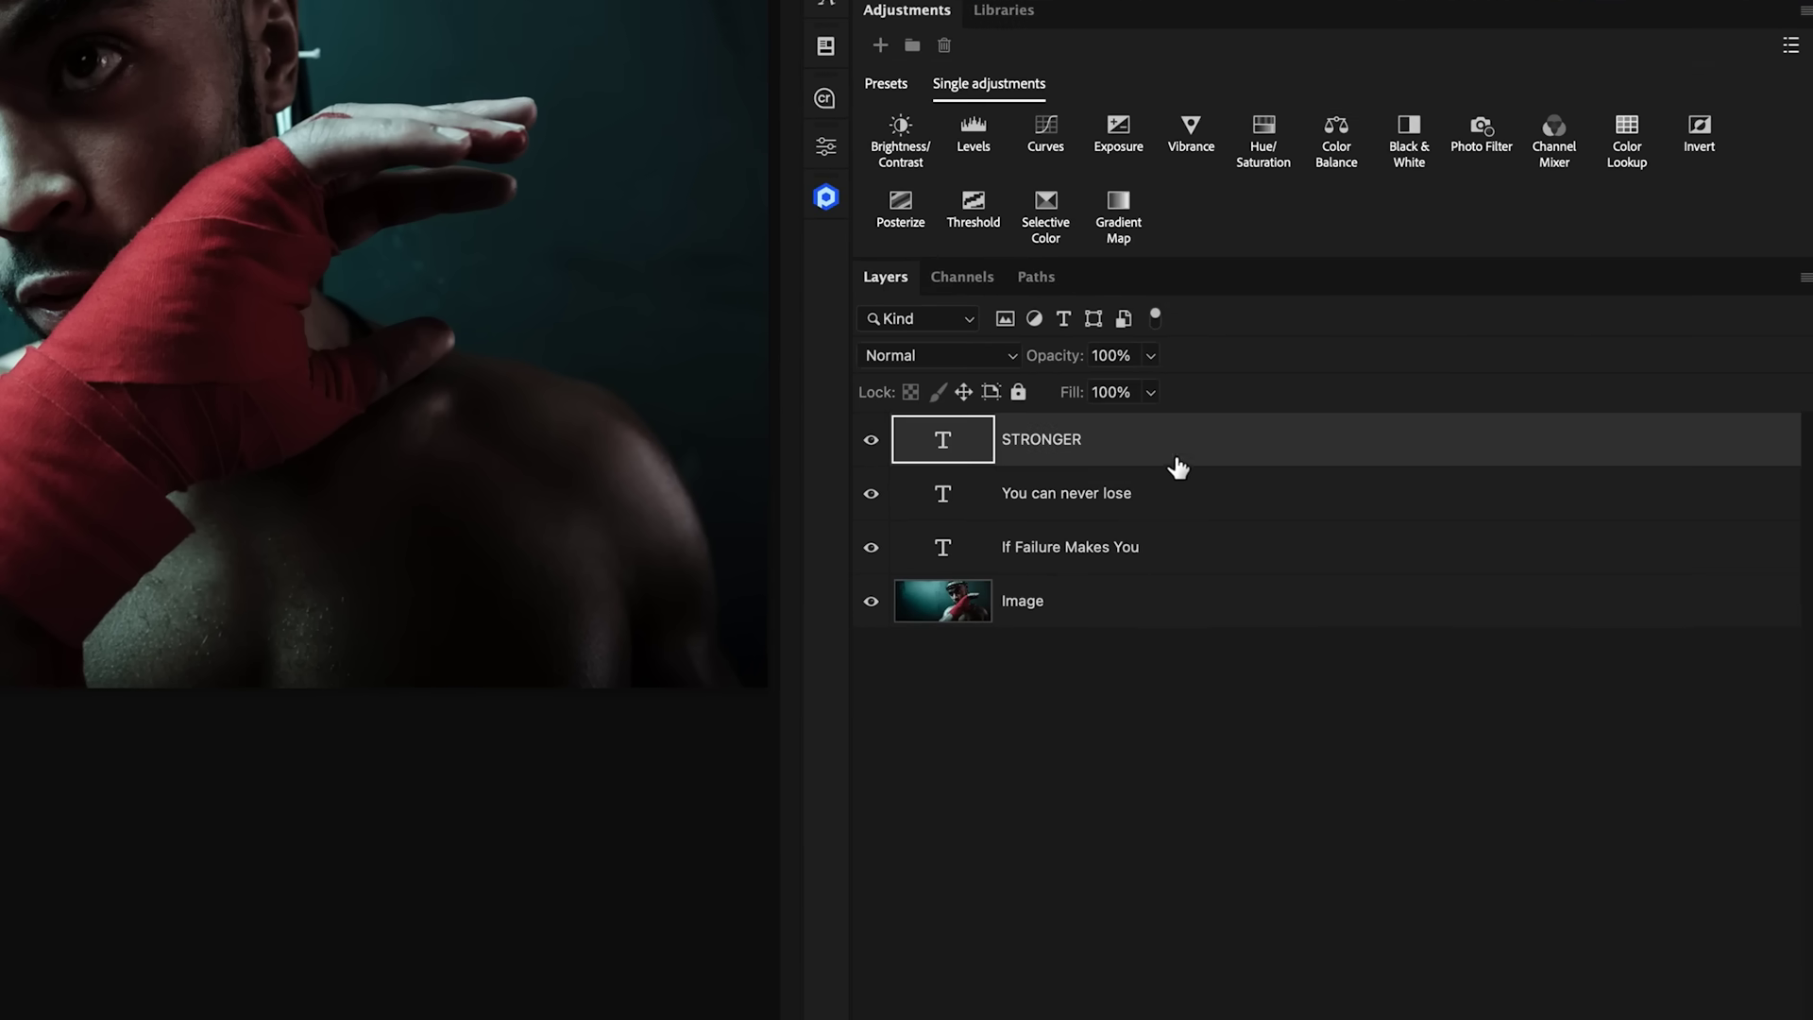
left_click(1191, 514)
left_click(1188, 557)
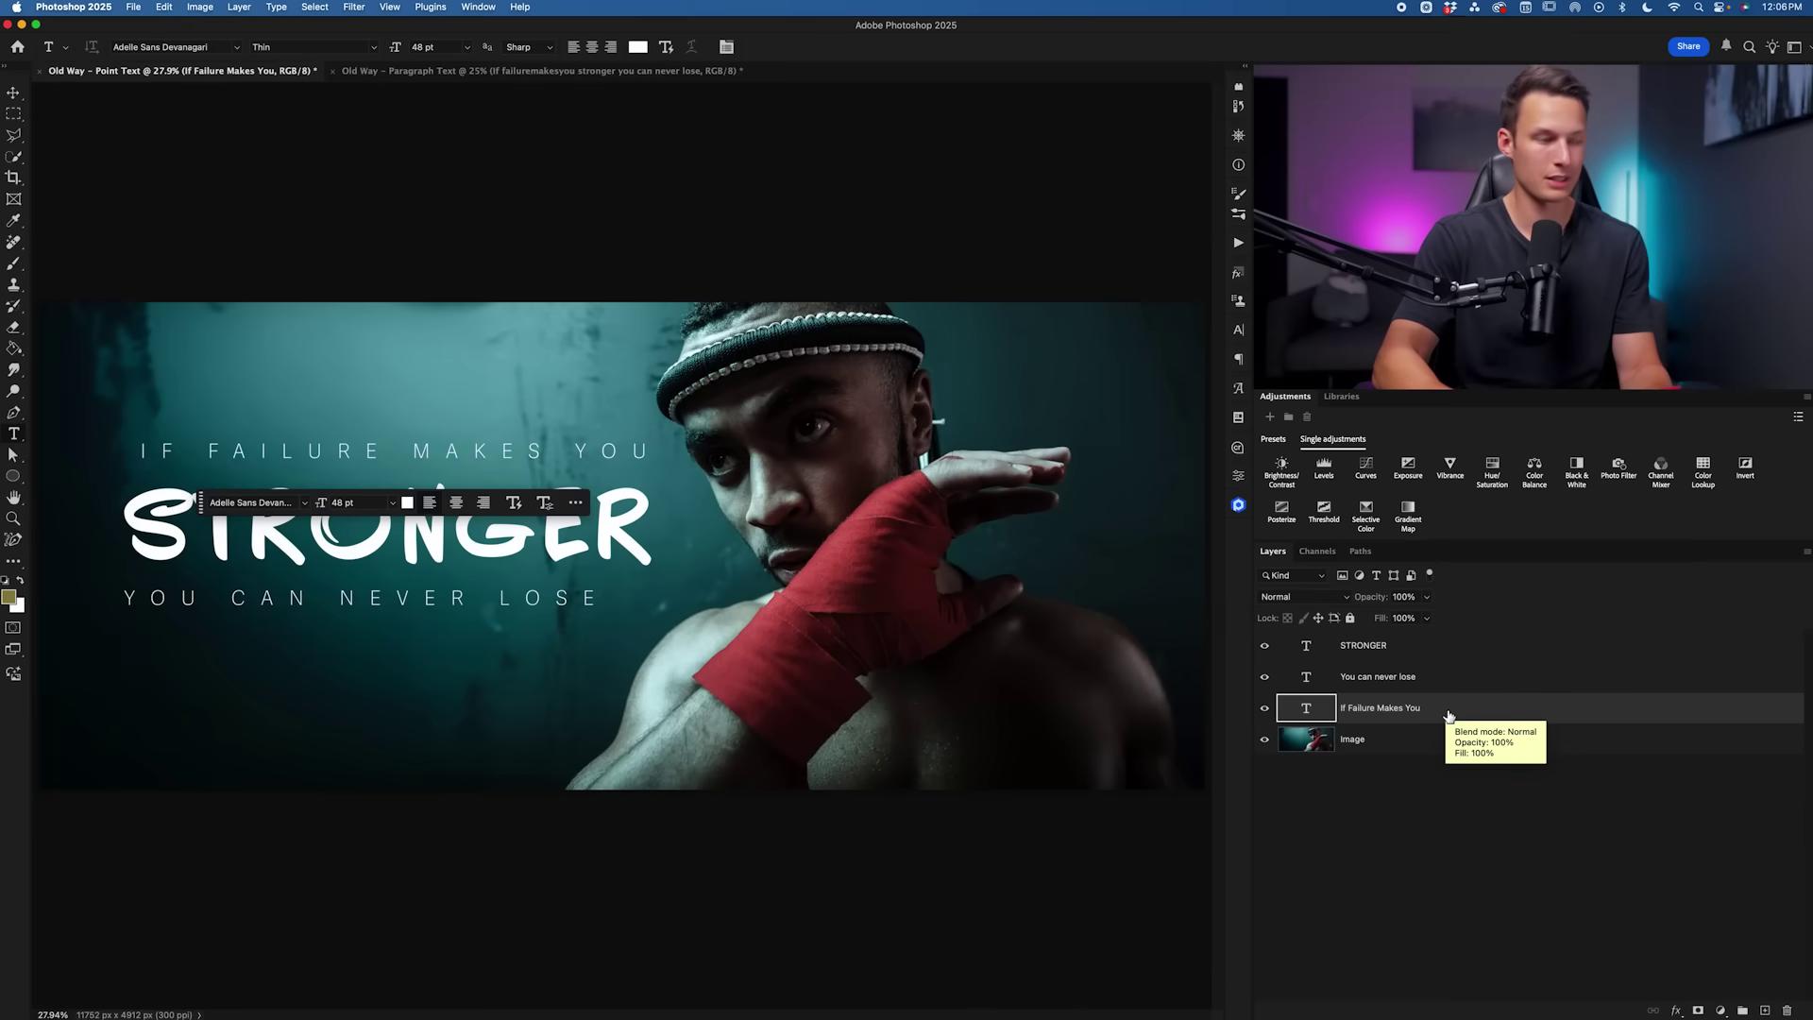
- Zoom to 50% on the quote lines and turn on the rulers
key("super+equal")
key("super+equal")
scroll(428, 563, "left", 10)
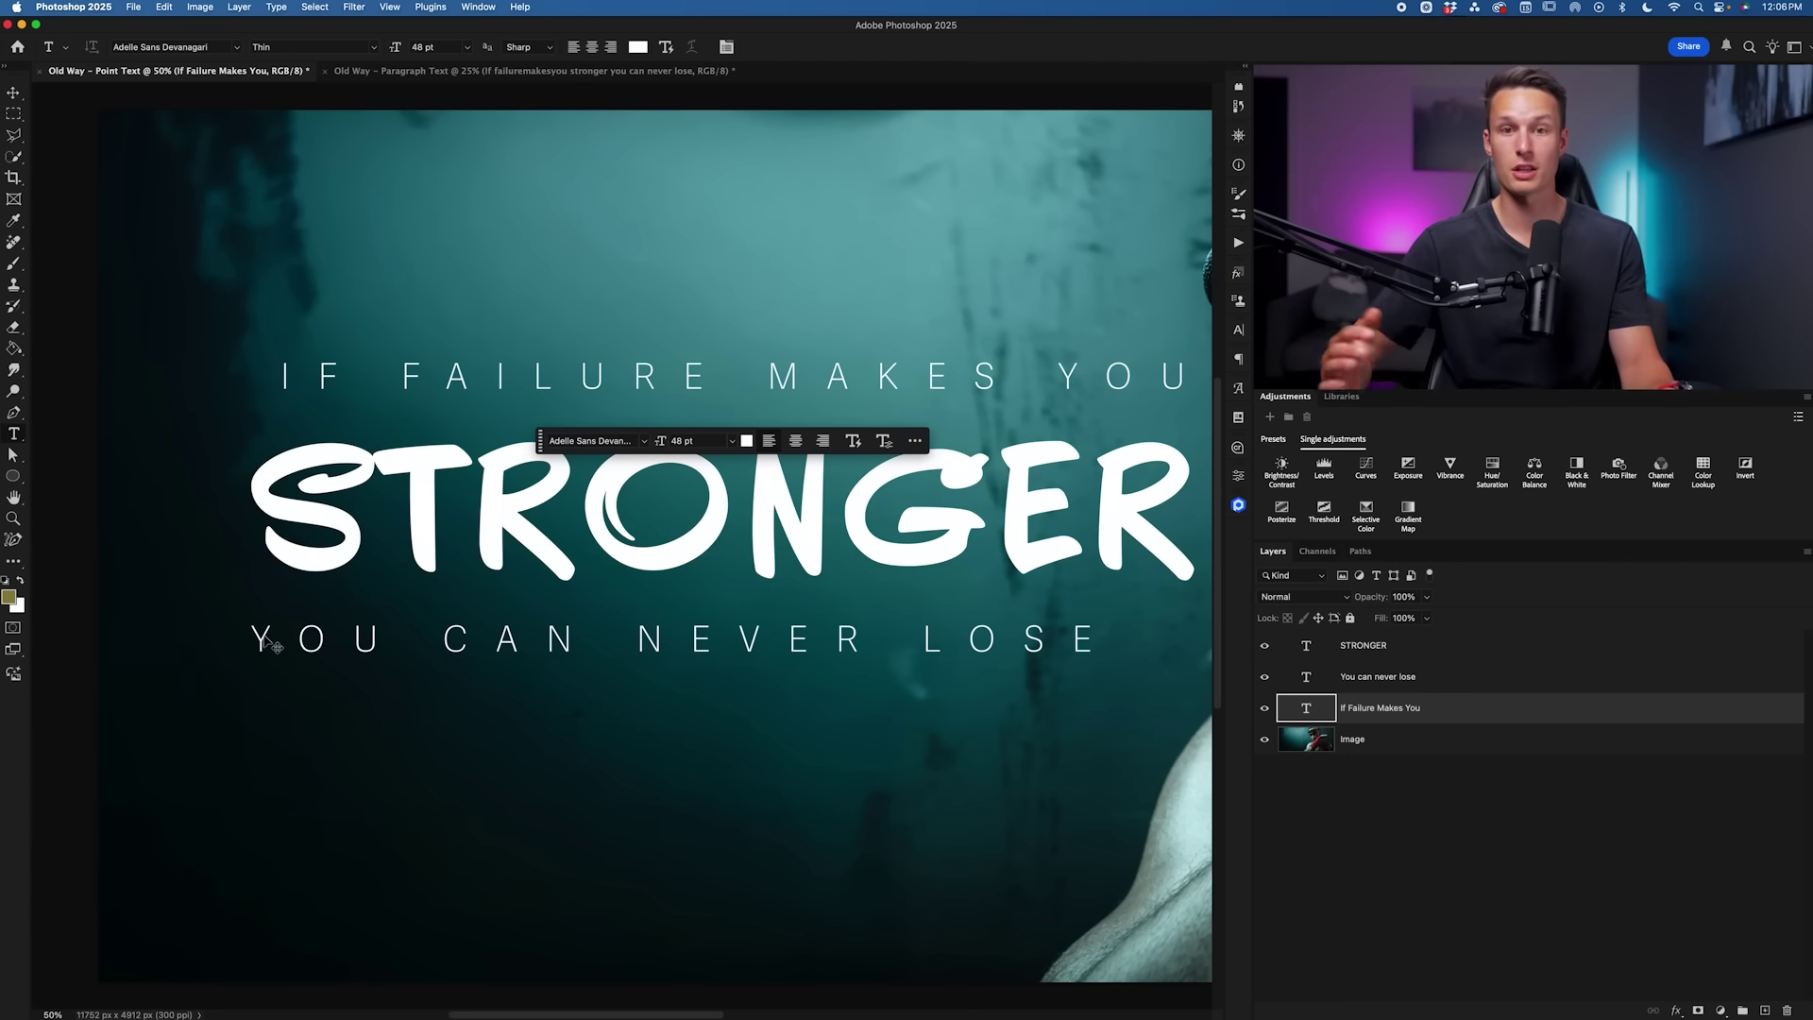
key("super+r")
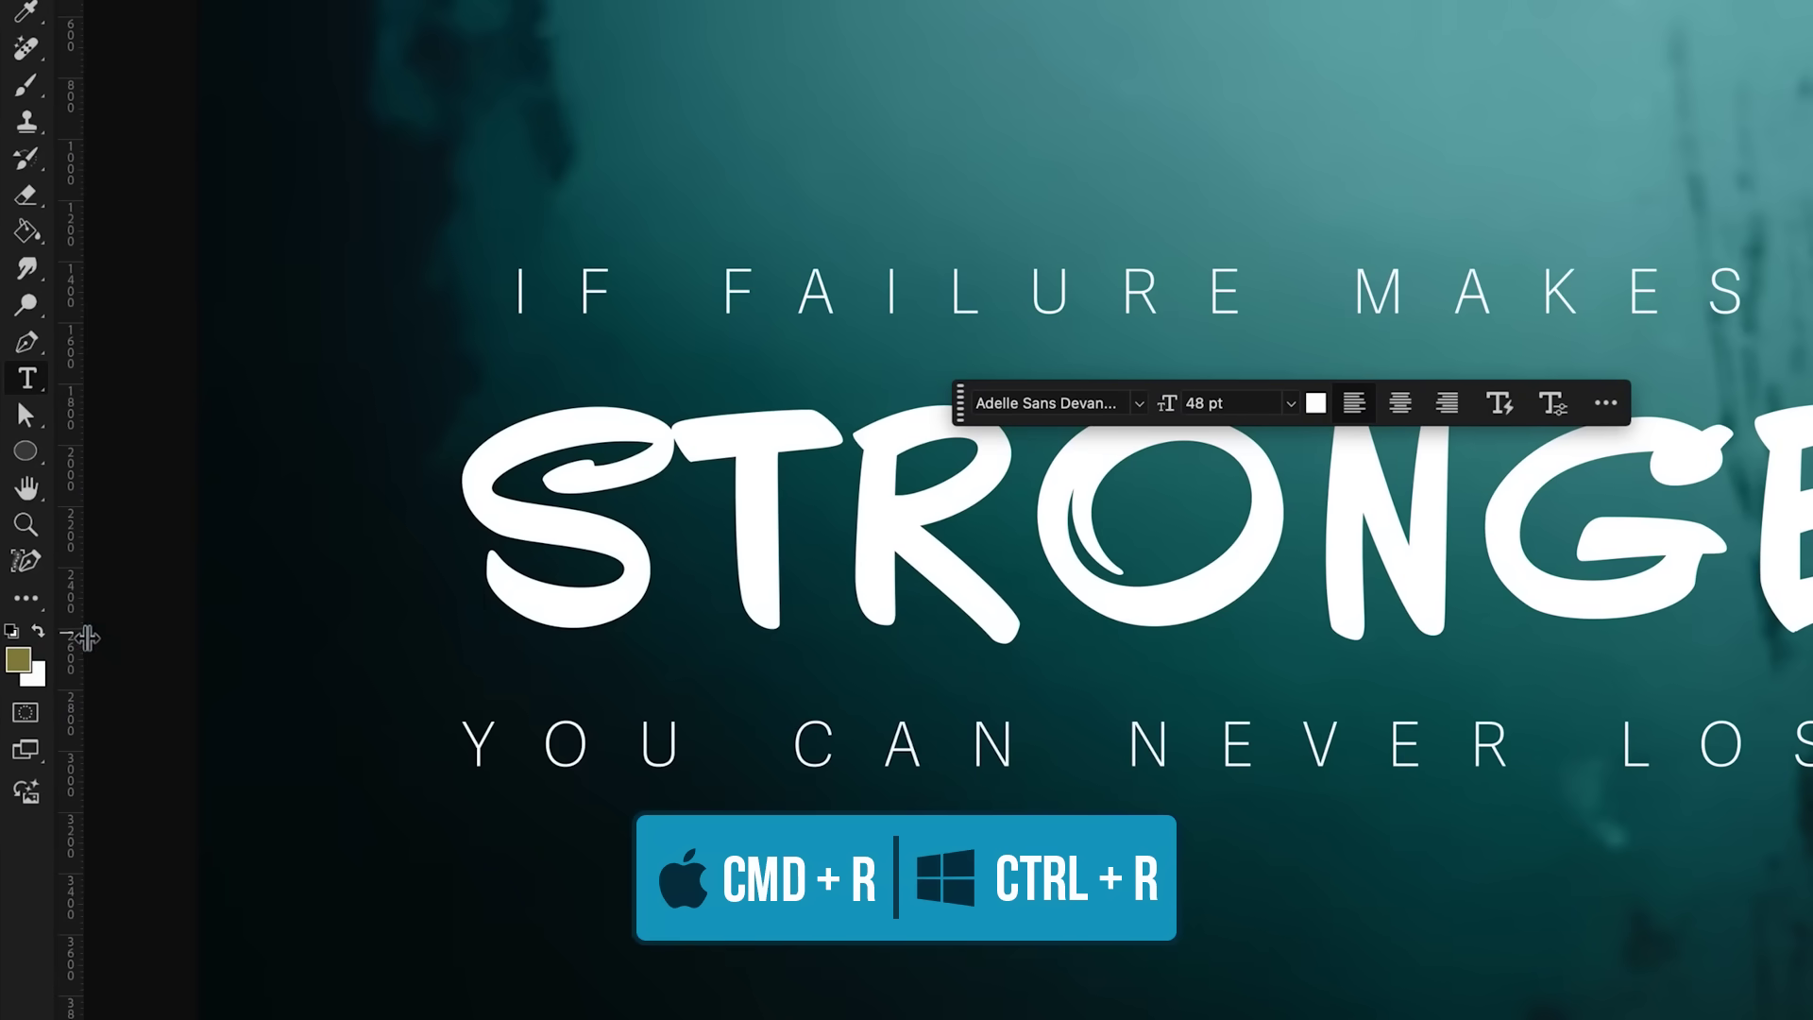
- Place a vertical guide at the text's left edge and align the If Failure Makes You line to it
left_click_drag(39, 579, 249, 581)
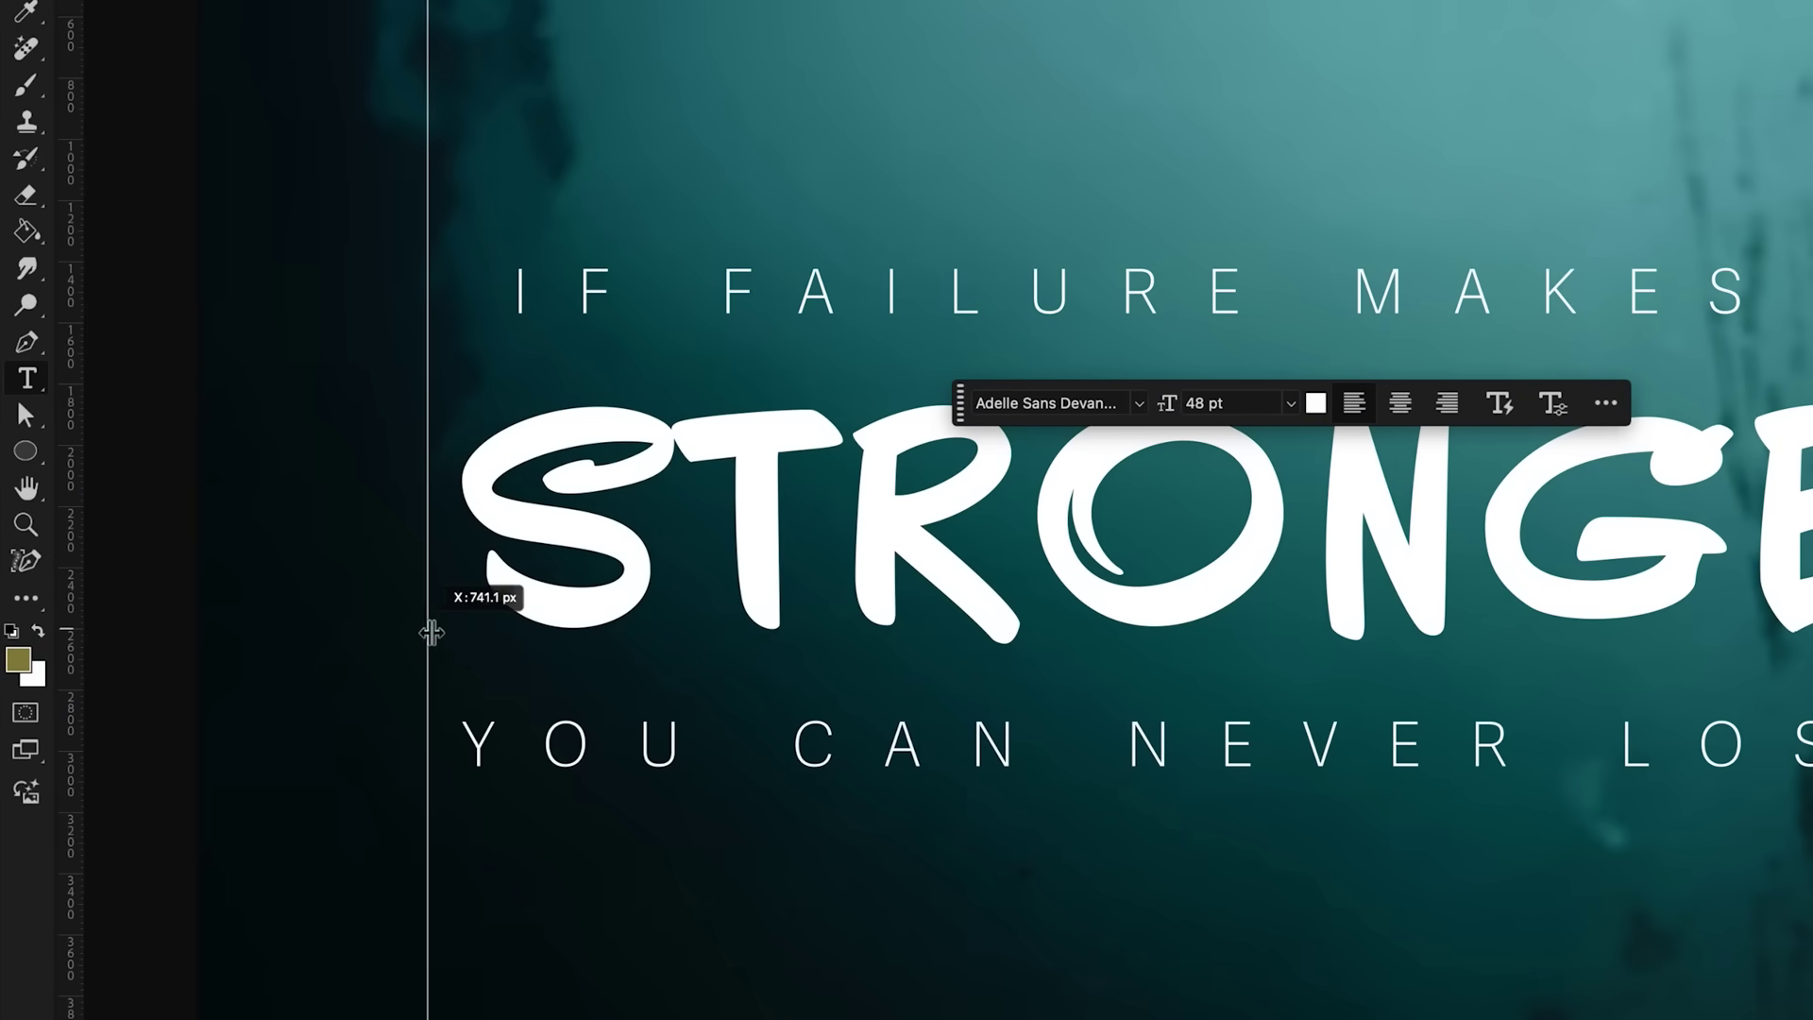
left_click_drag(432, 633, 462, 633)
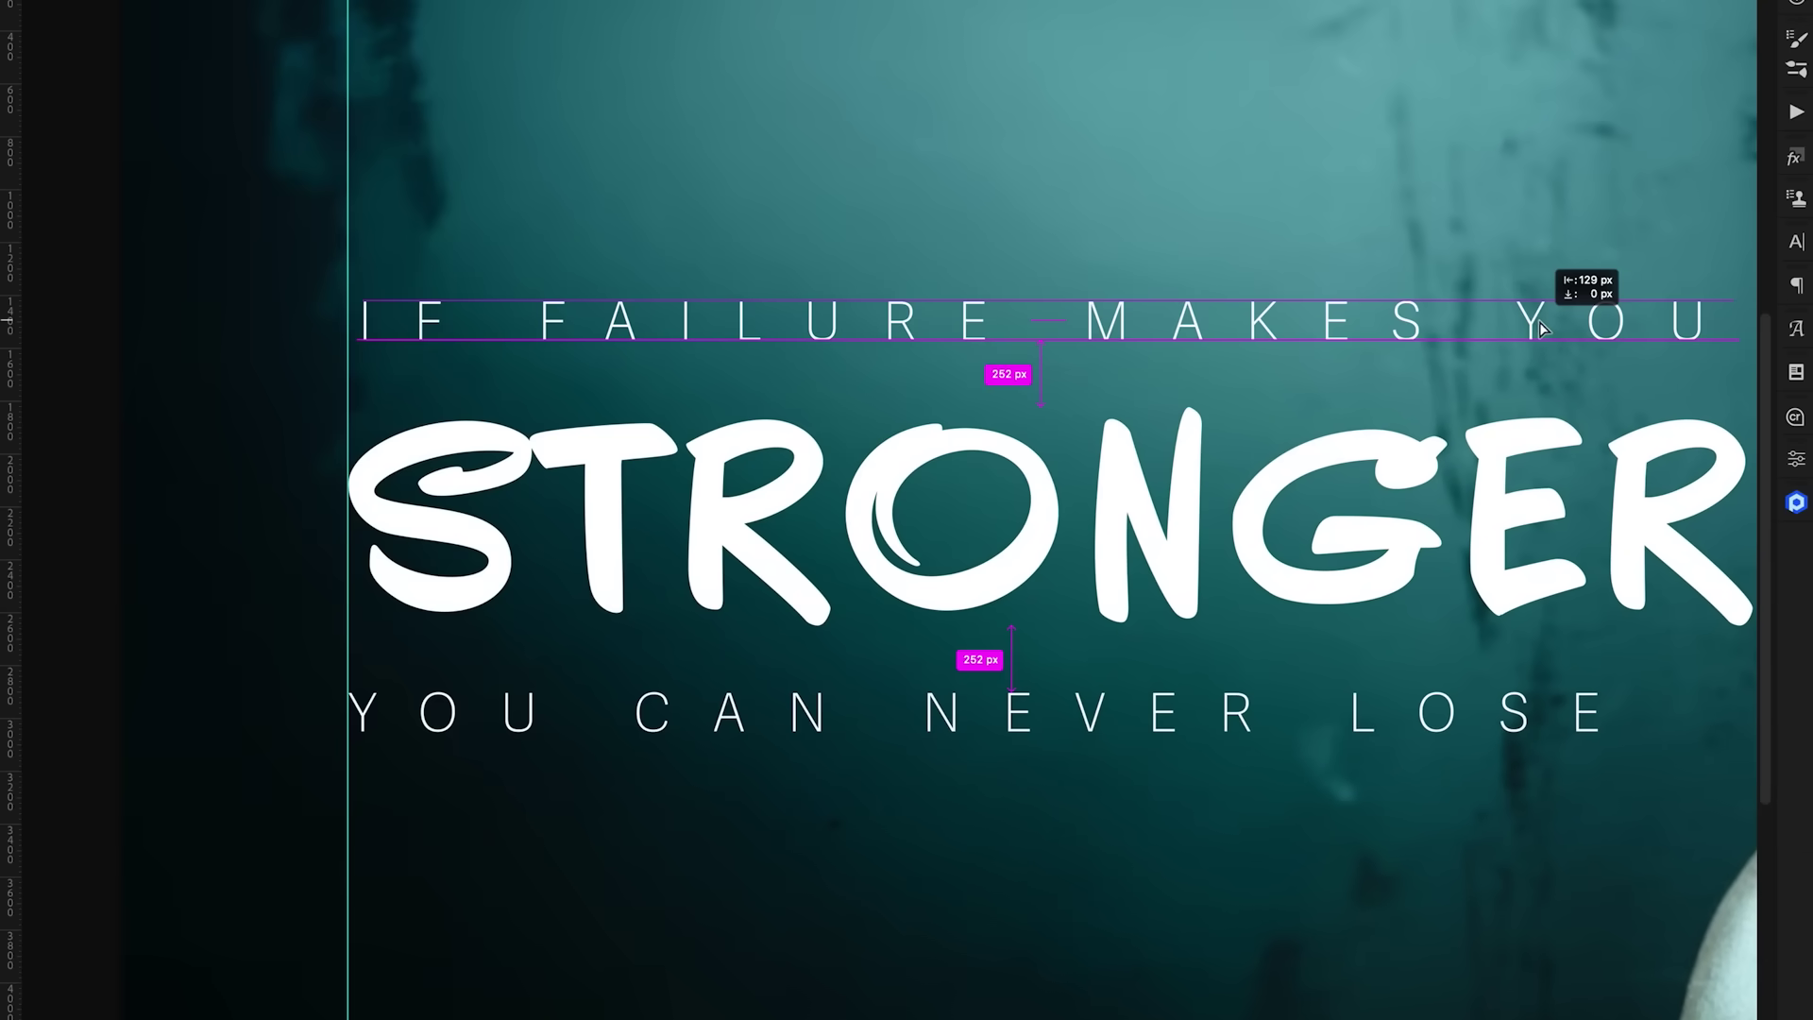
left_click_drag(1533, 324, 1536, 327)
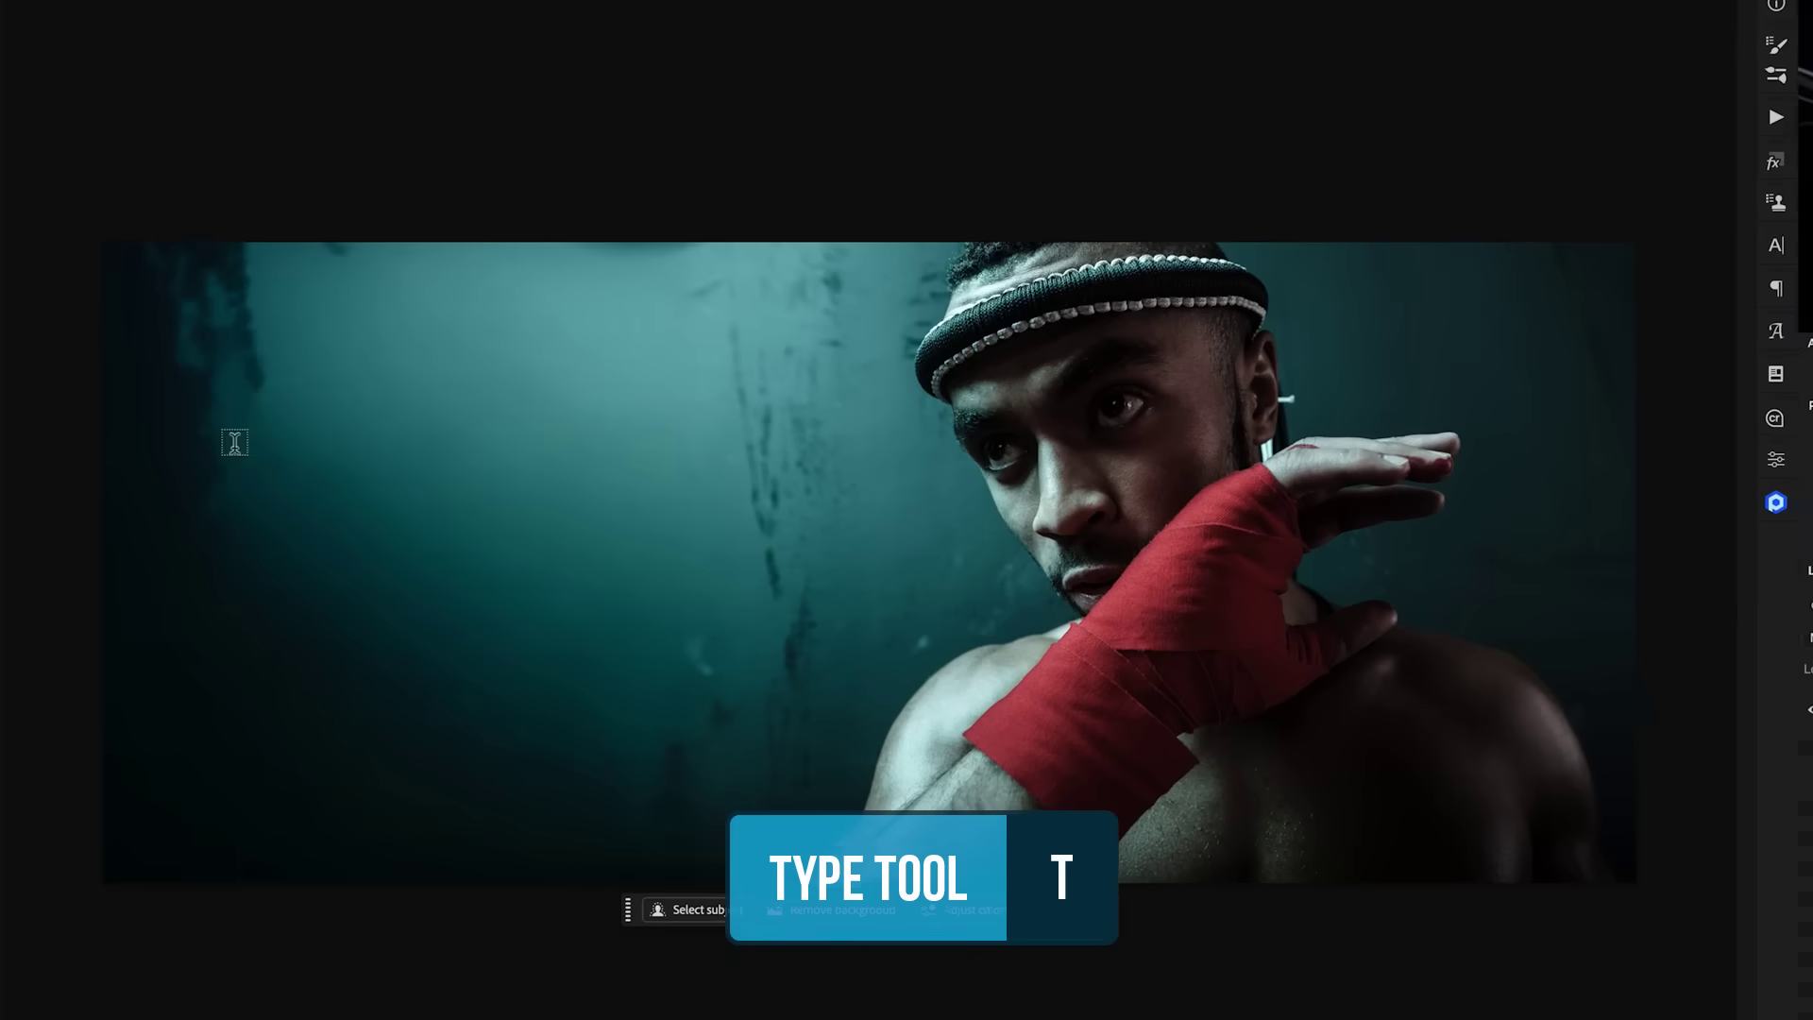
- Draw and resize a paragraph text box over the image's left side, then commit the placeholder text
left_click_drag(185, 462, 683, 649)
left_click_drag(971, 719, 897, 763)
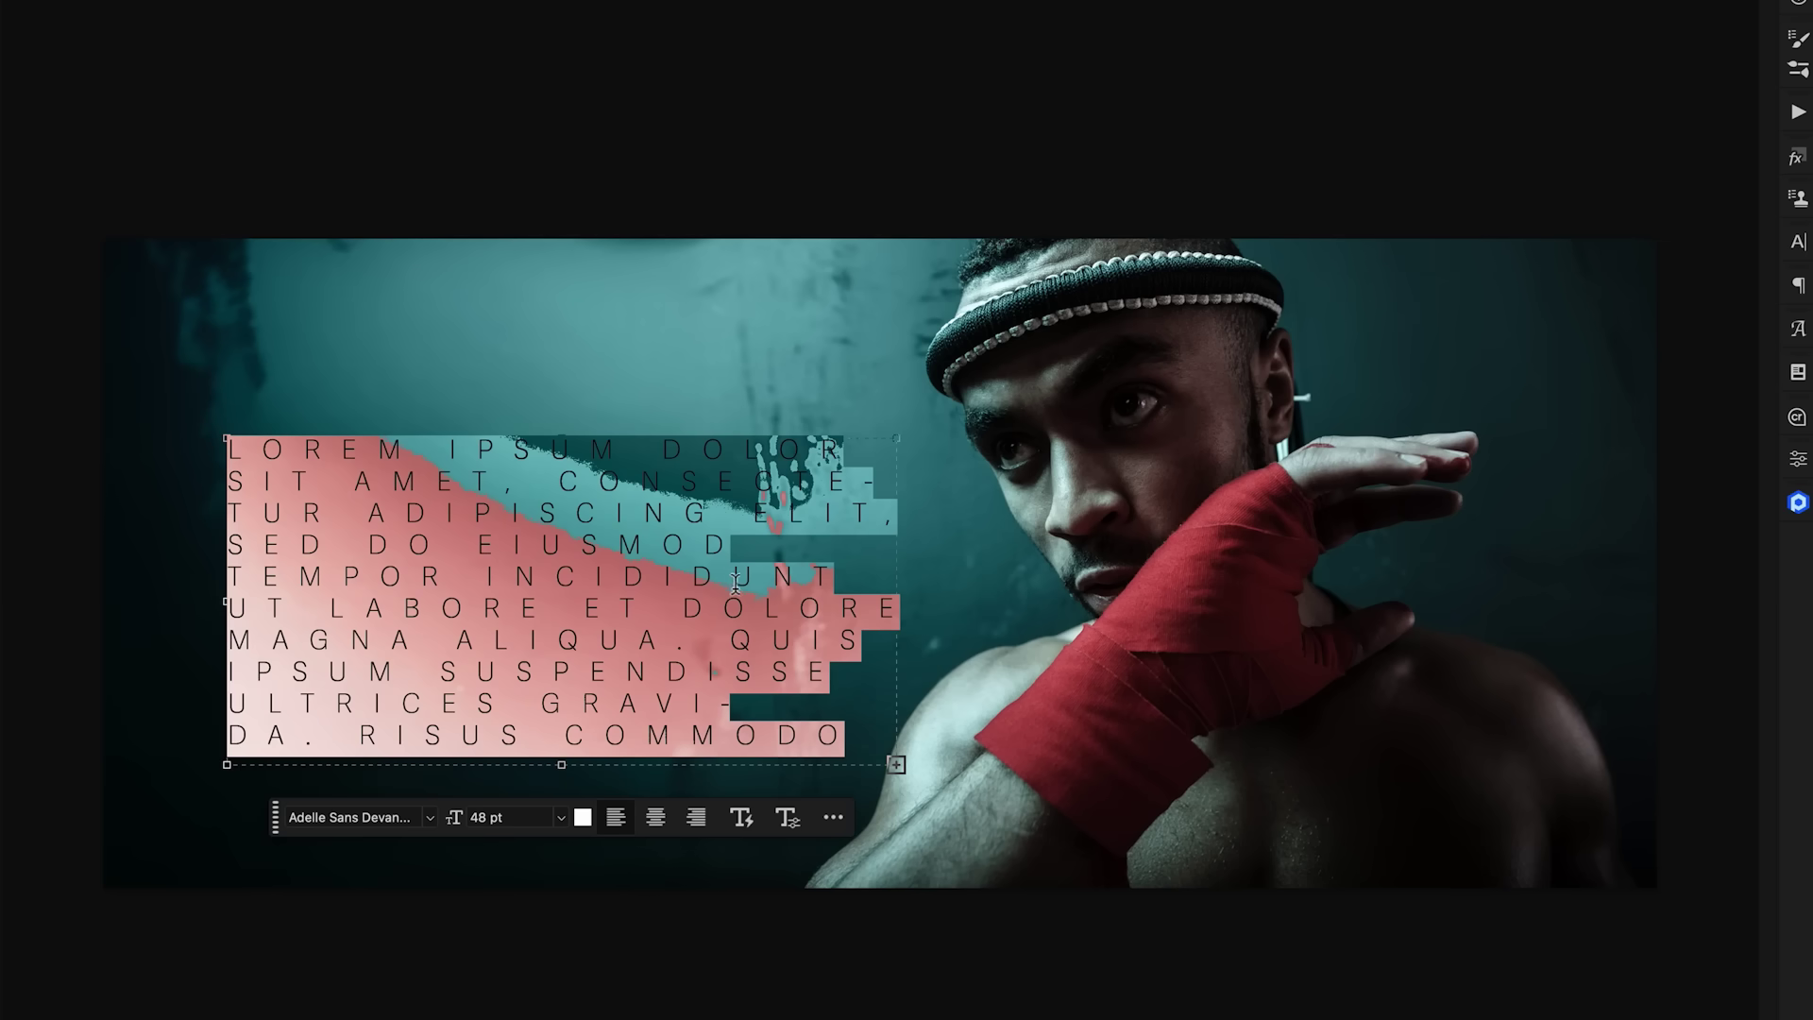
left_click_drag(905, 601, 786, 602)
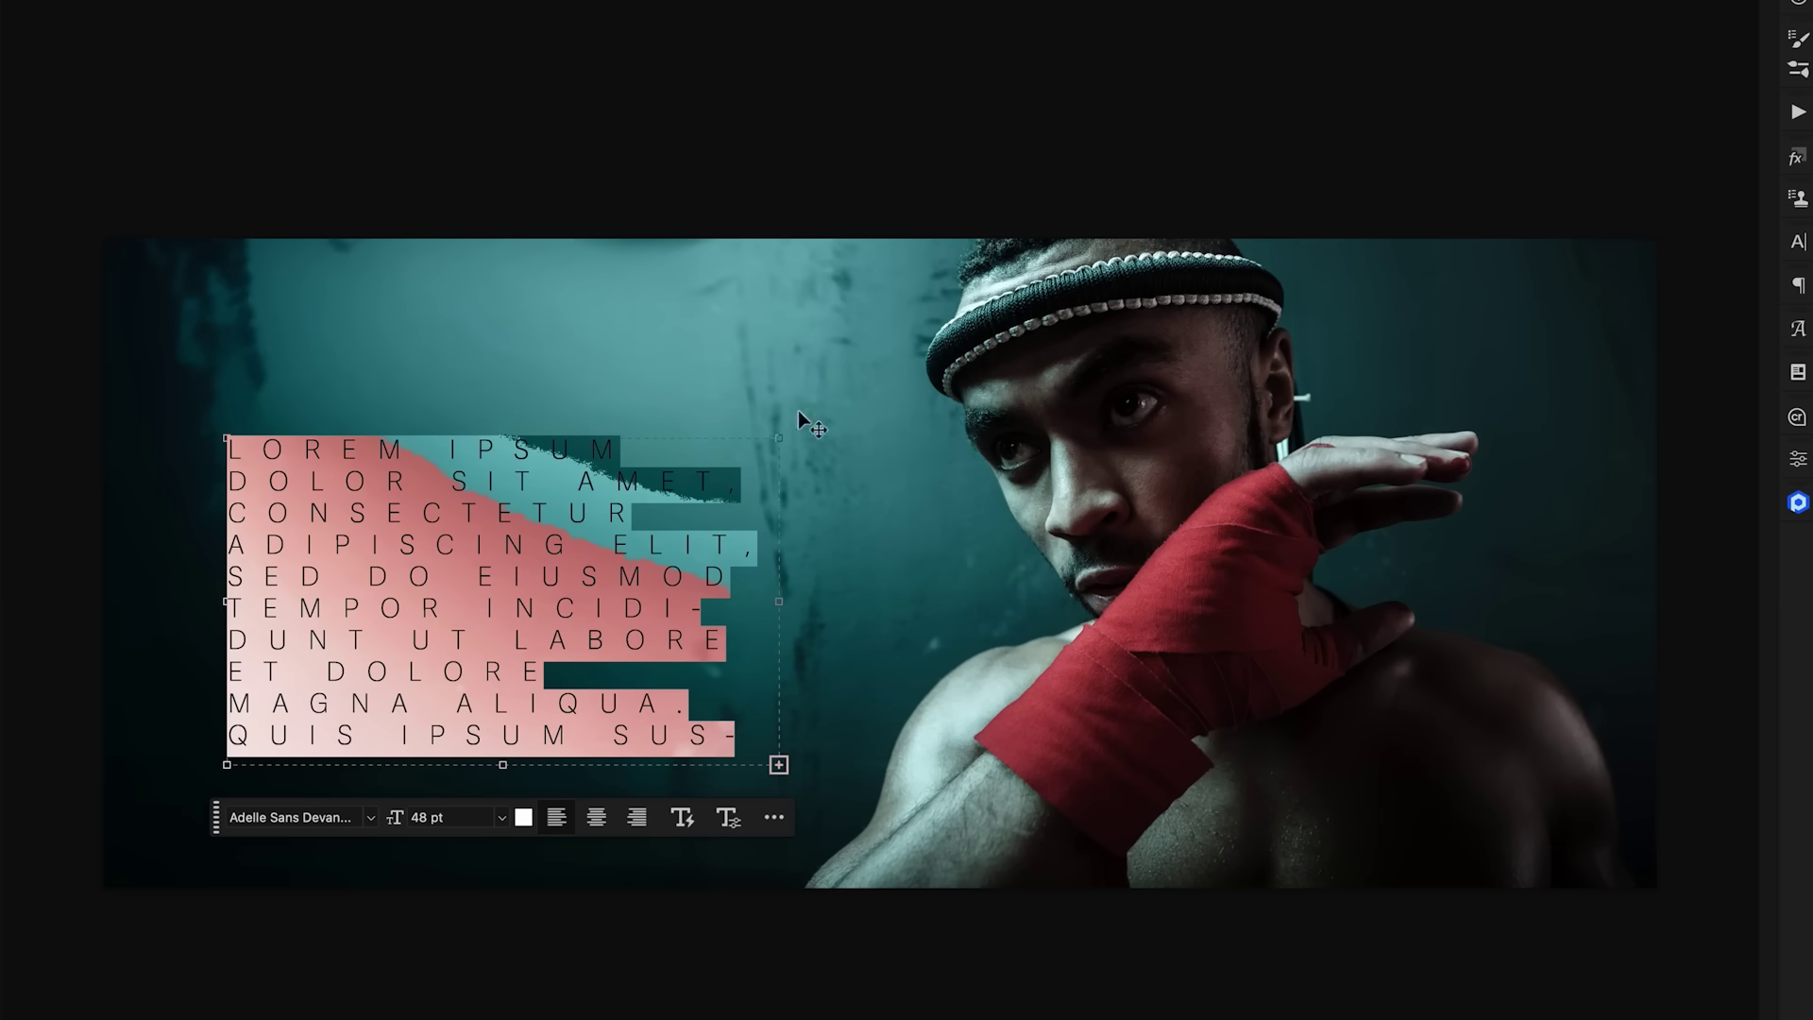
left_click_drag(785, 441, 884, 393)
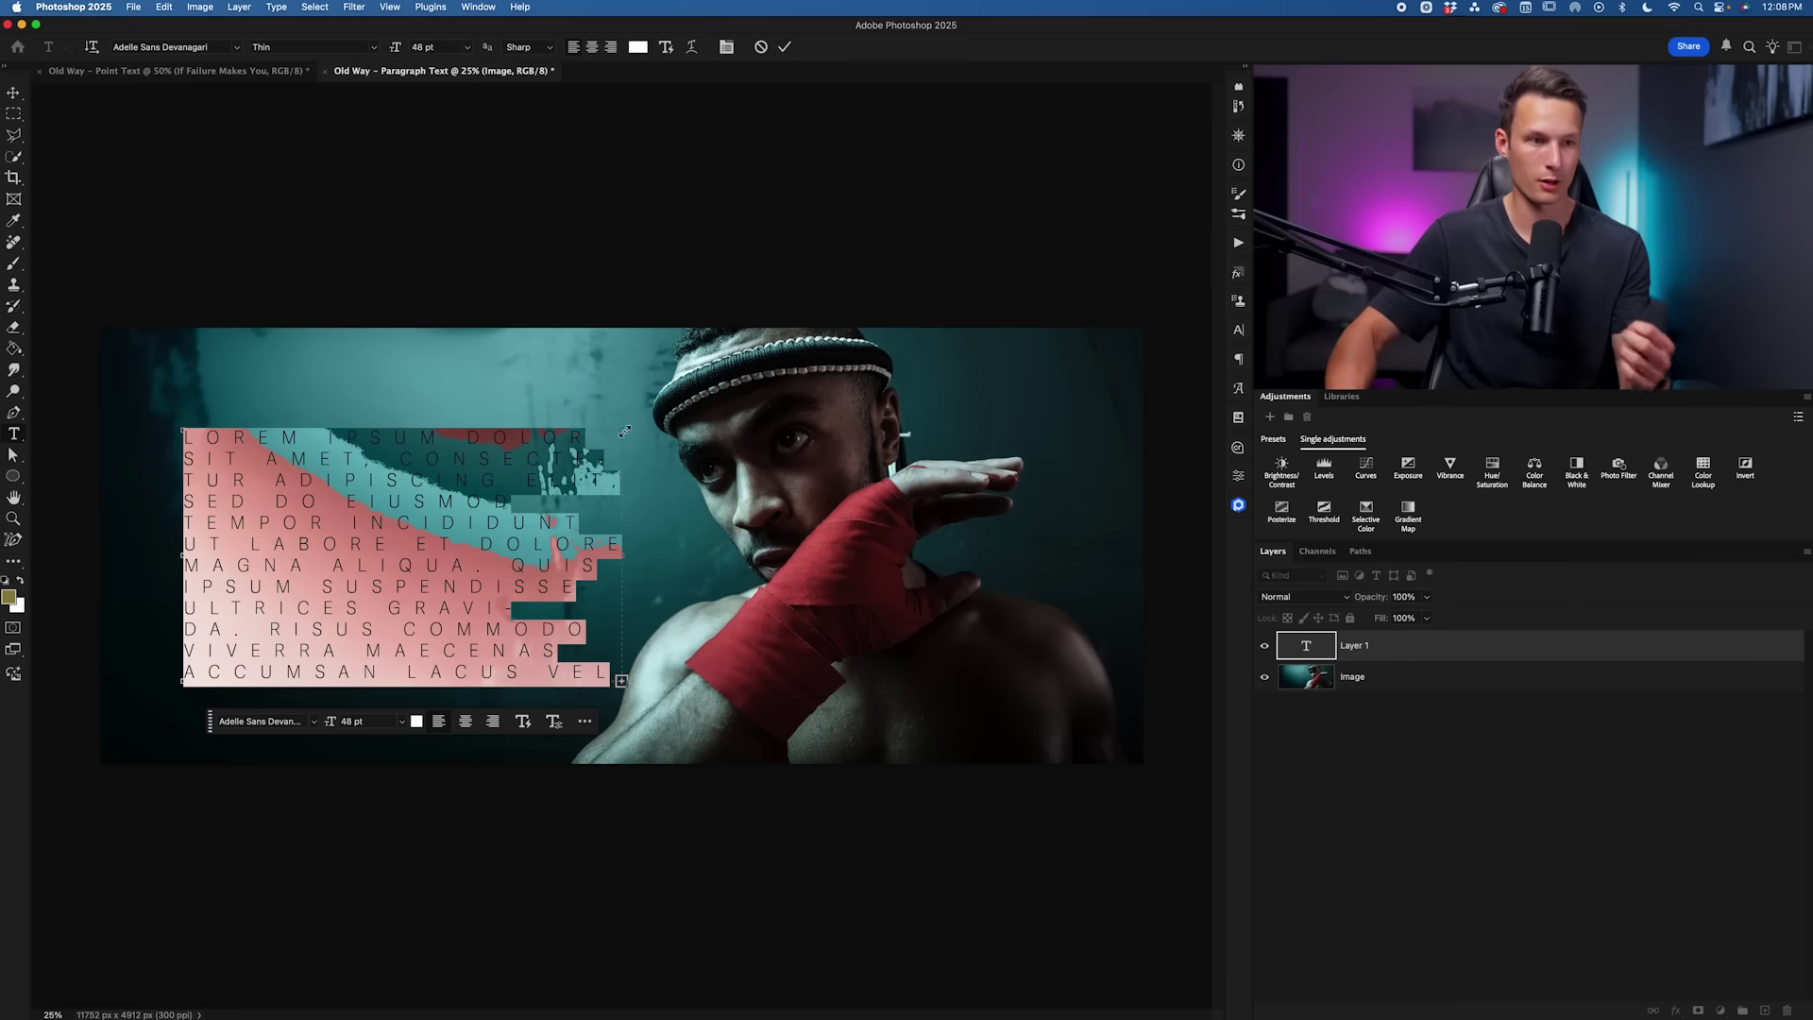
left_click(1462, 652)
- Paste the quote in place of the placeholder, enable Dynamic Text, and narrow the box into three lines
key("Delete")
left_click(217, 517)
type("IF FAILURE MAKES YOU STRONGER YOU CAN NEVER LOSE")
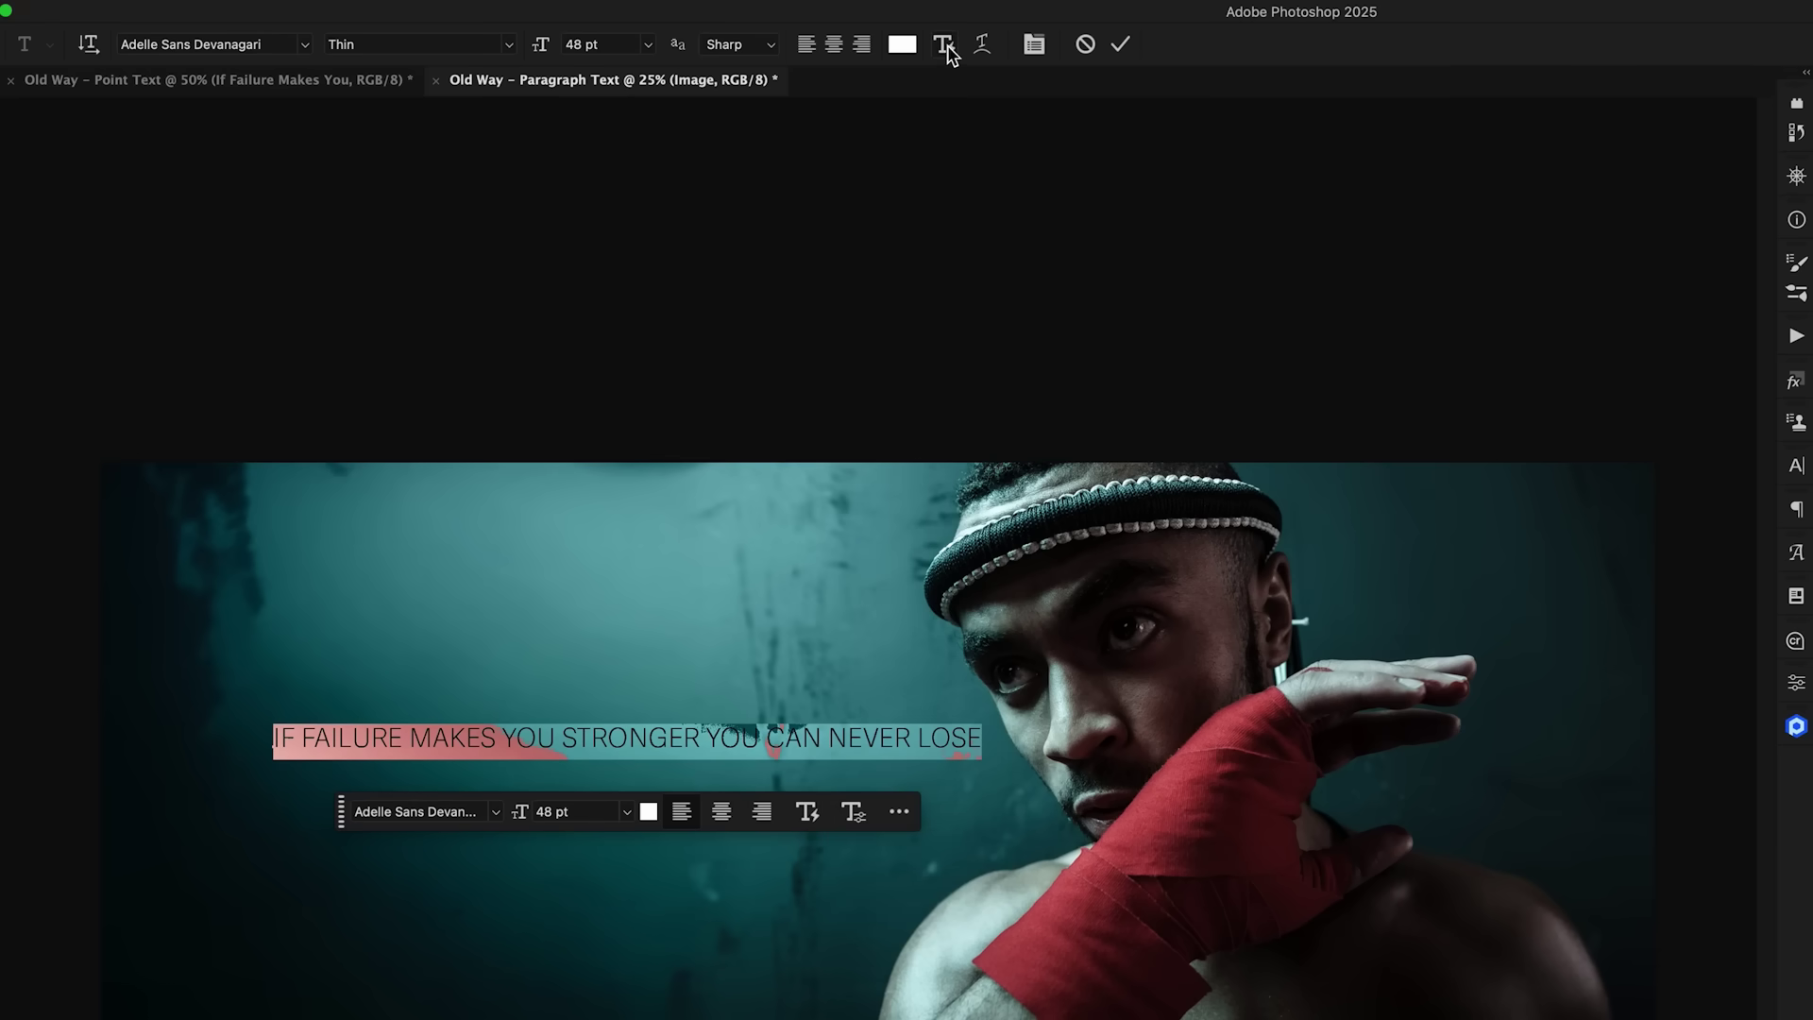
left_click(944, 44)
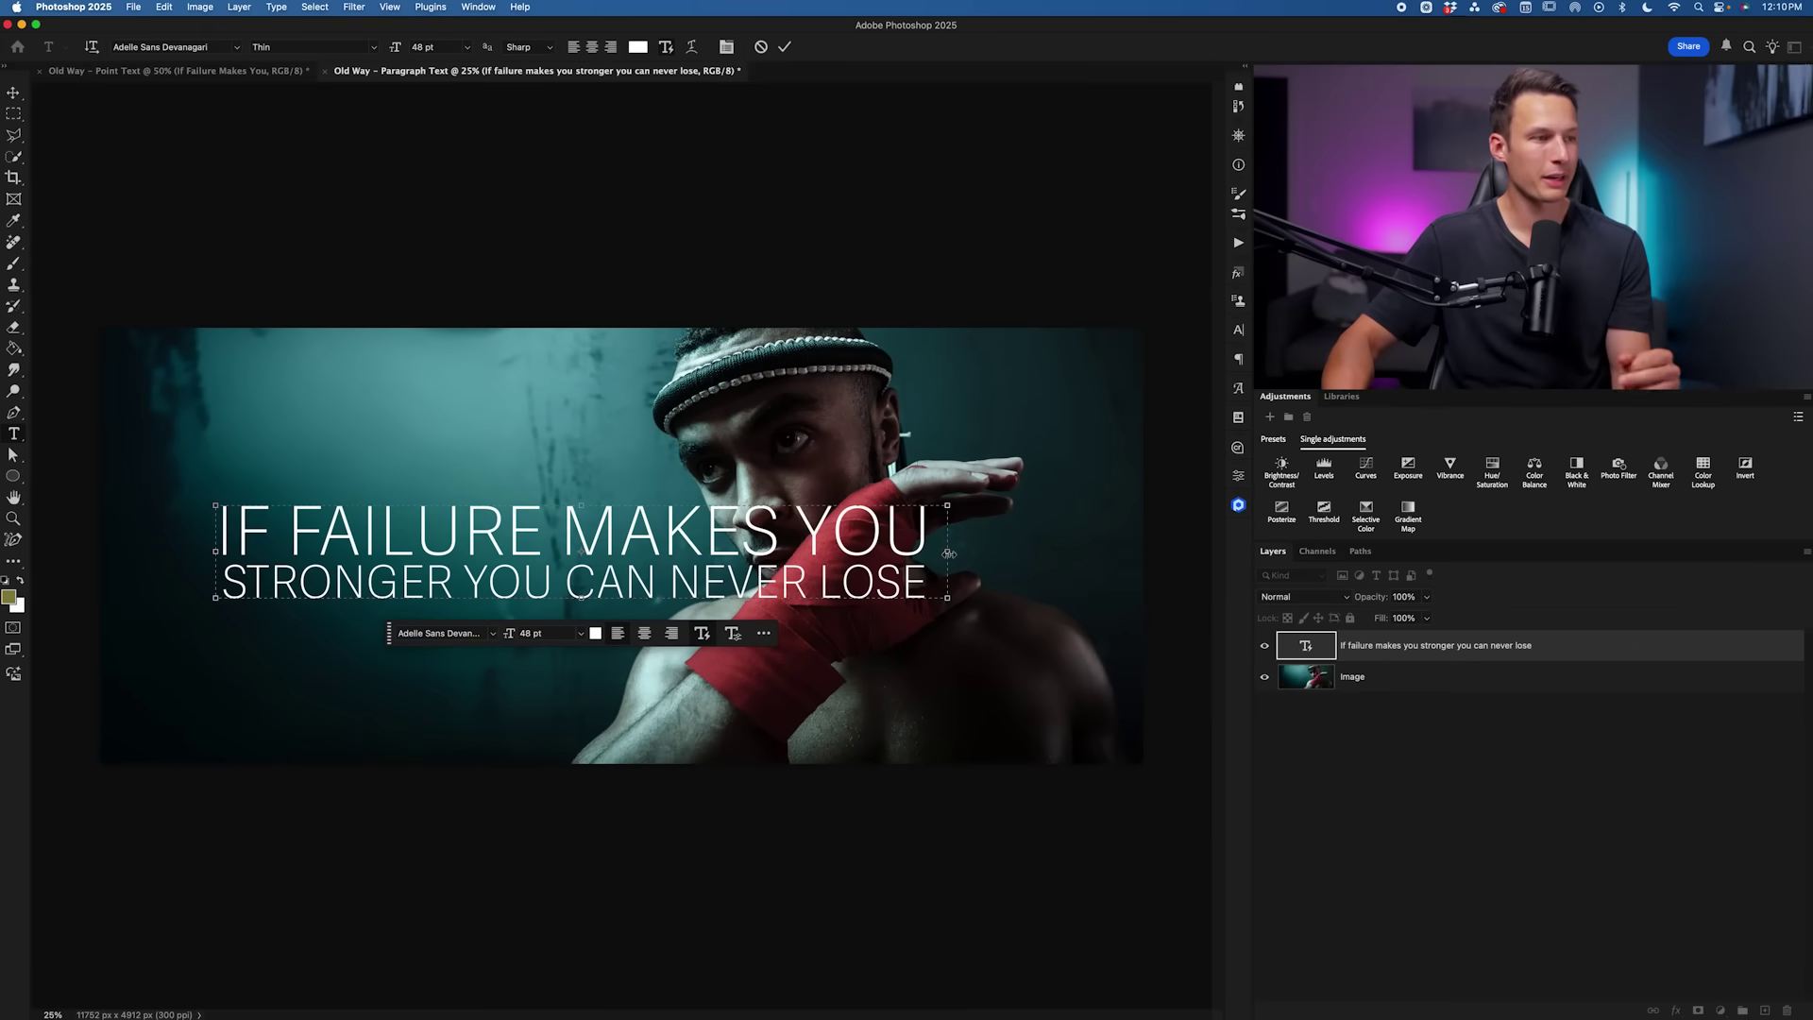
left_click_drag(948, 554, 863, 555)
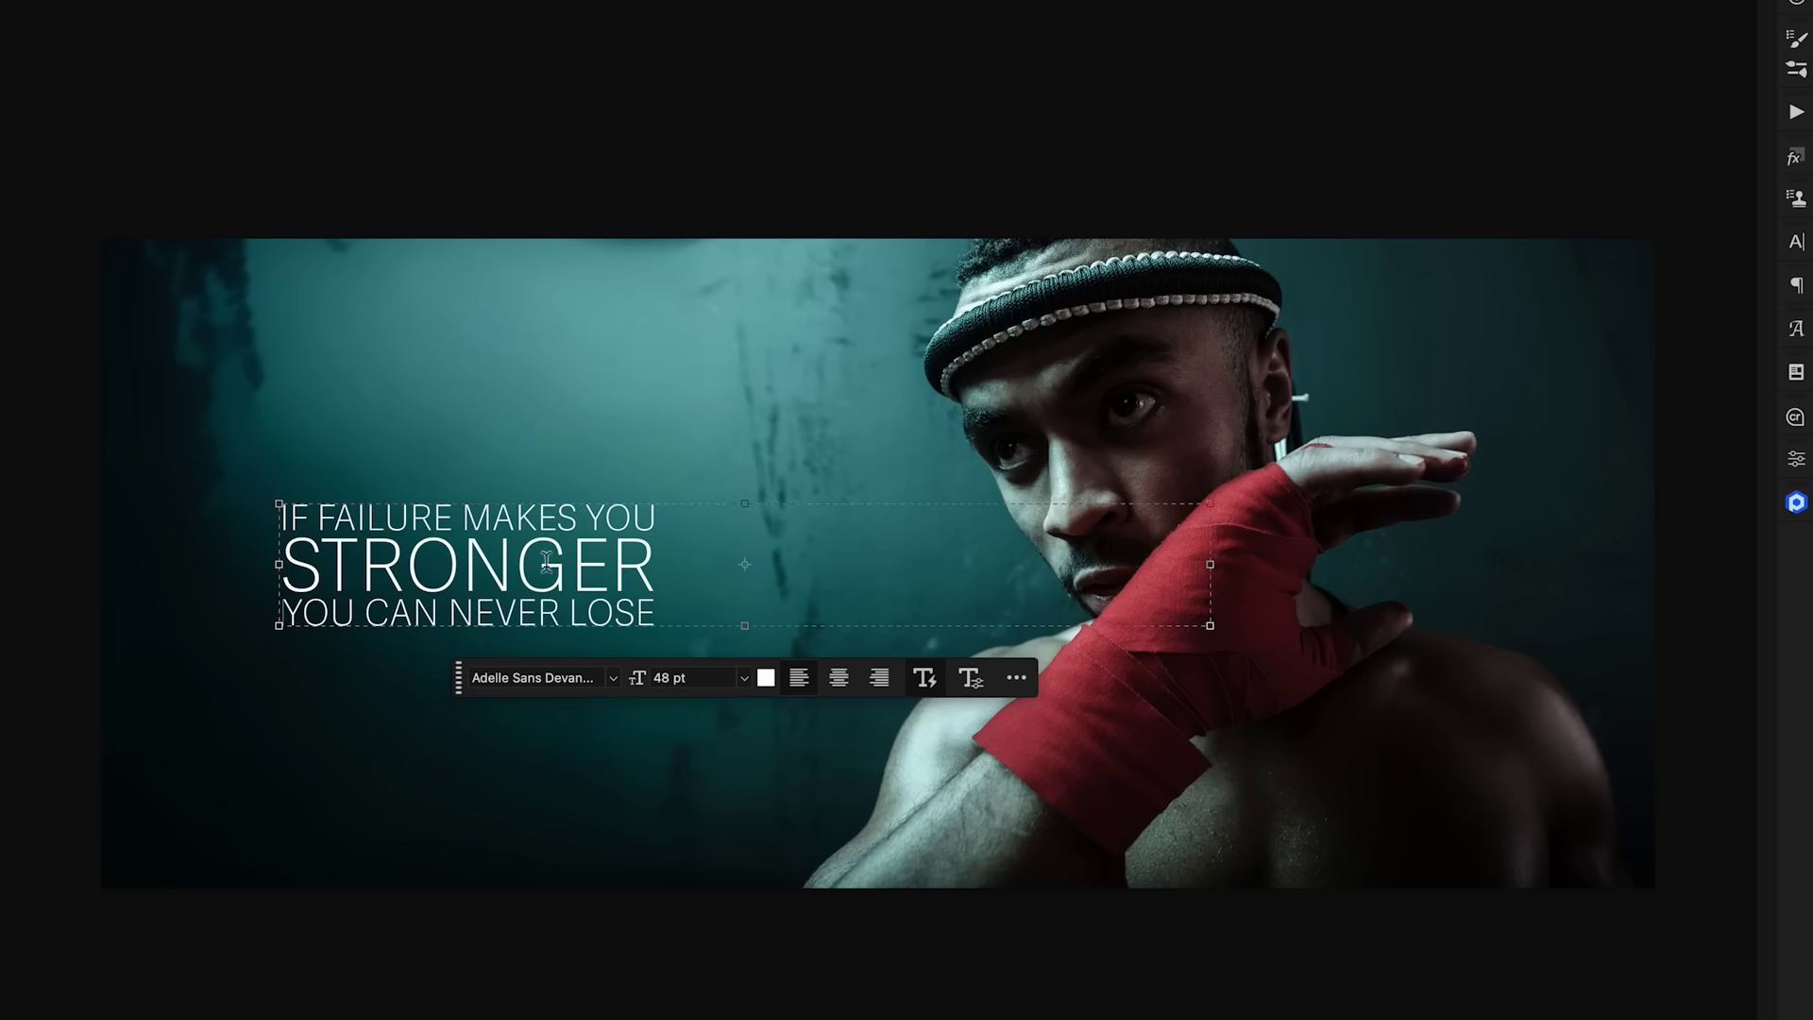
- Select into the quote and raise the top line's tracking to about 860
double_click(651, 564)
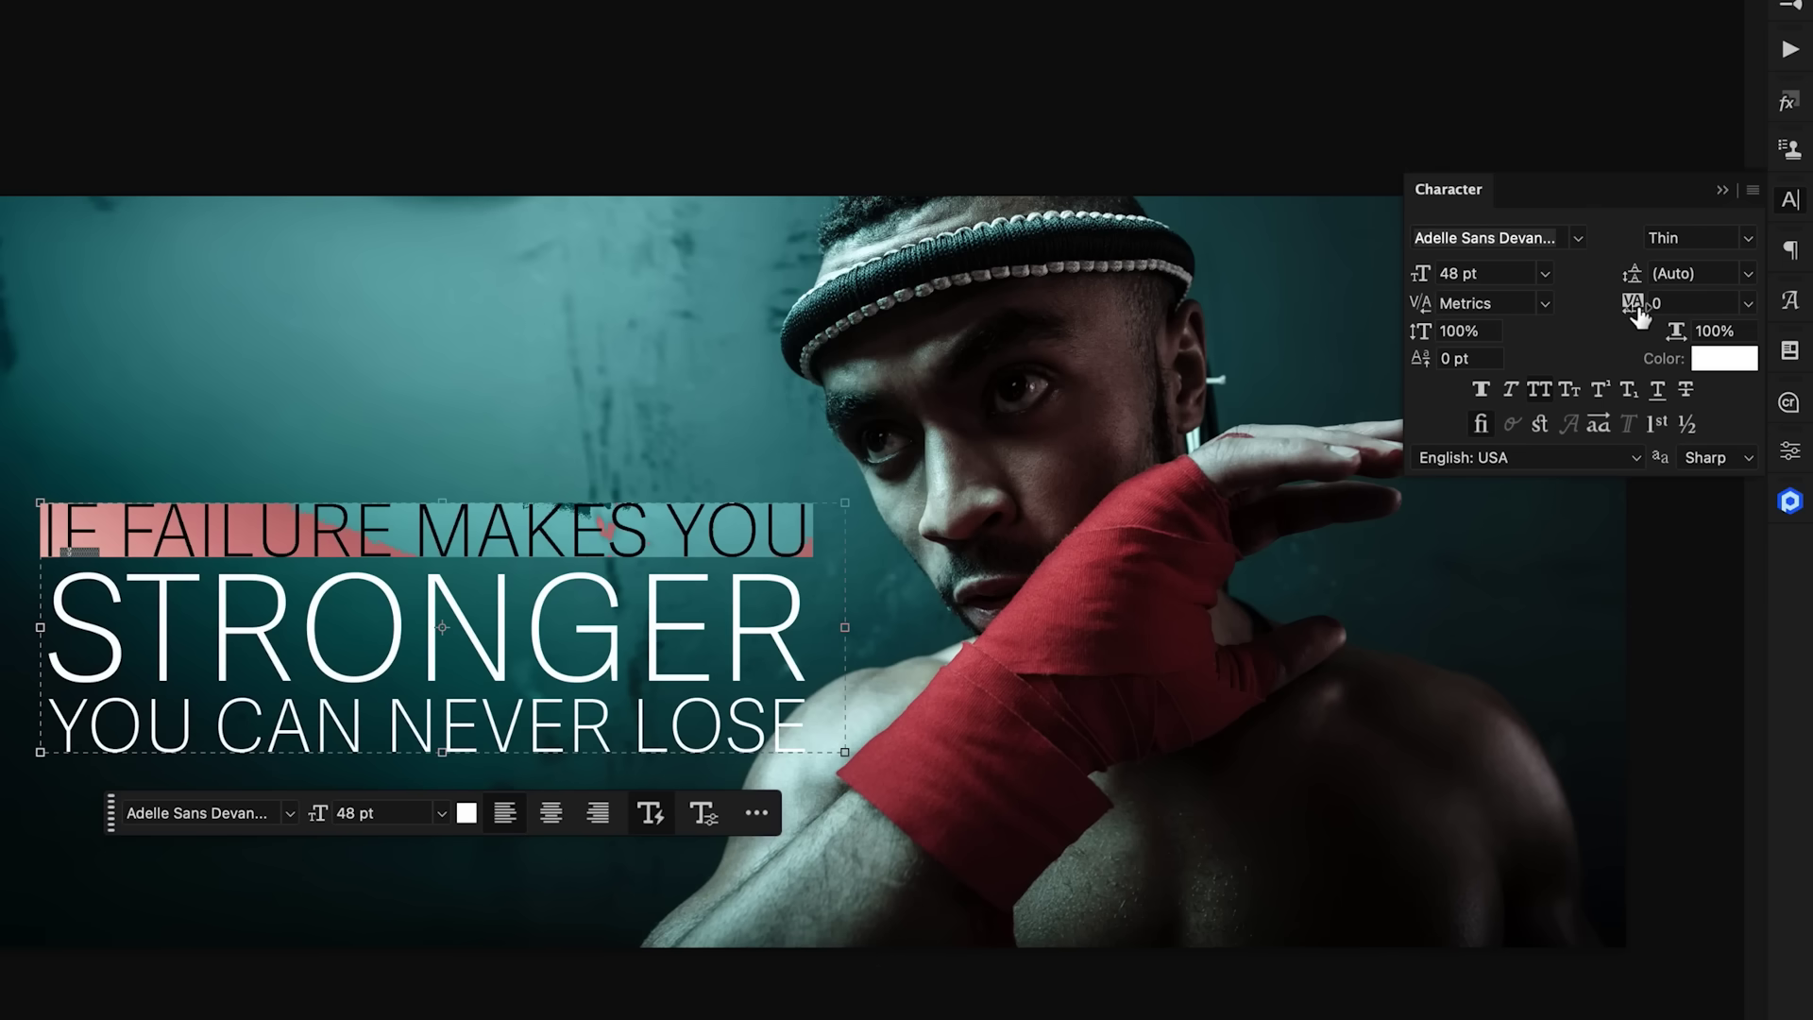
left_click_drag(1635, 307, 1690, 315)
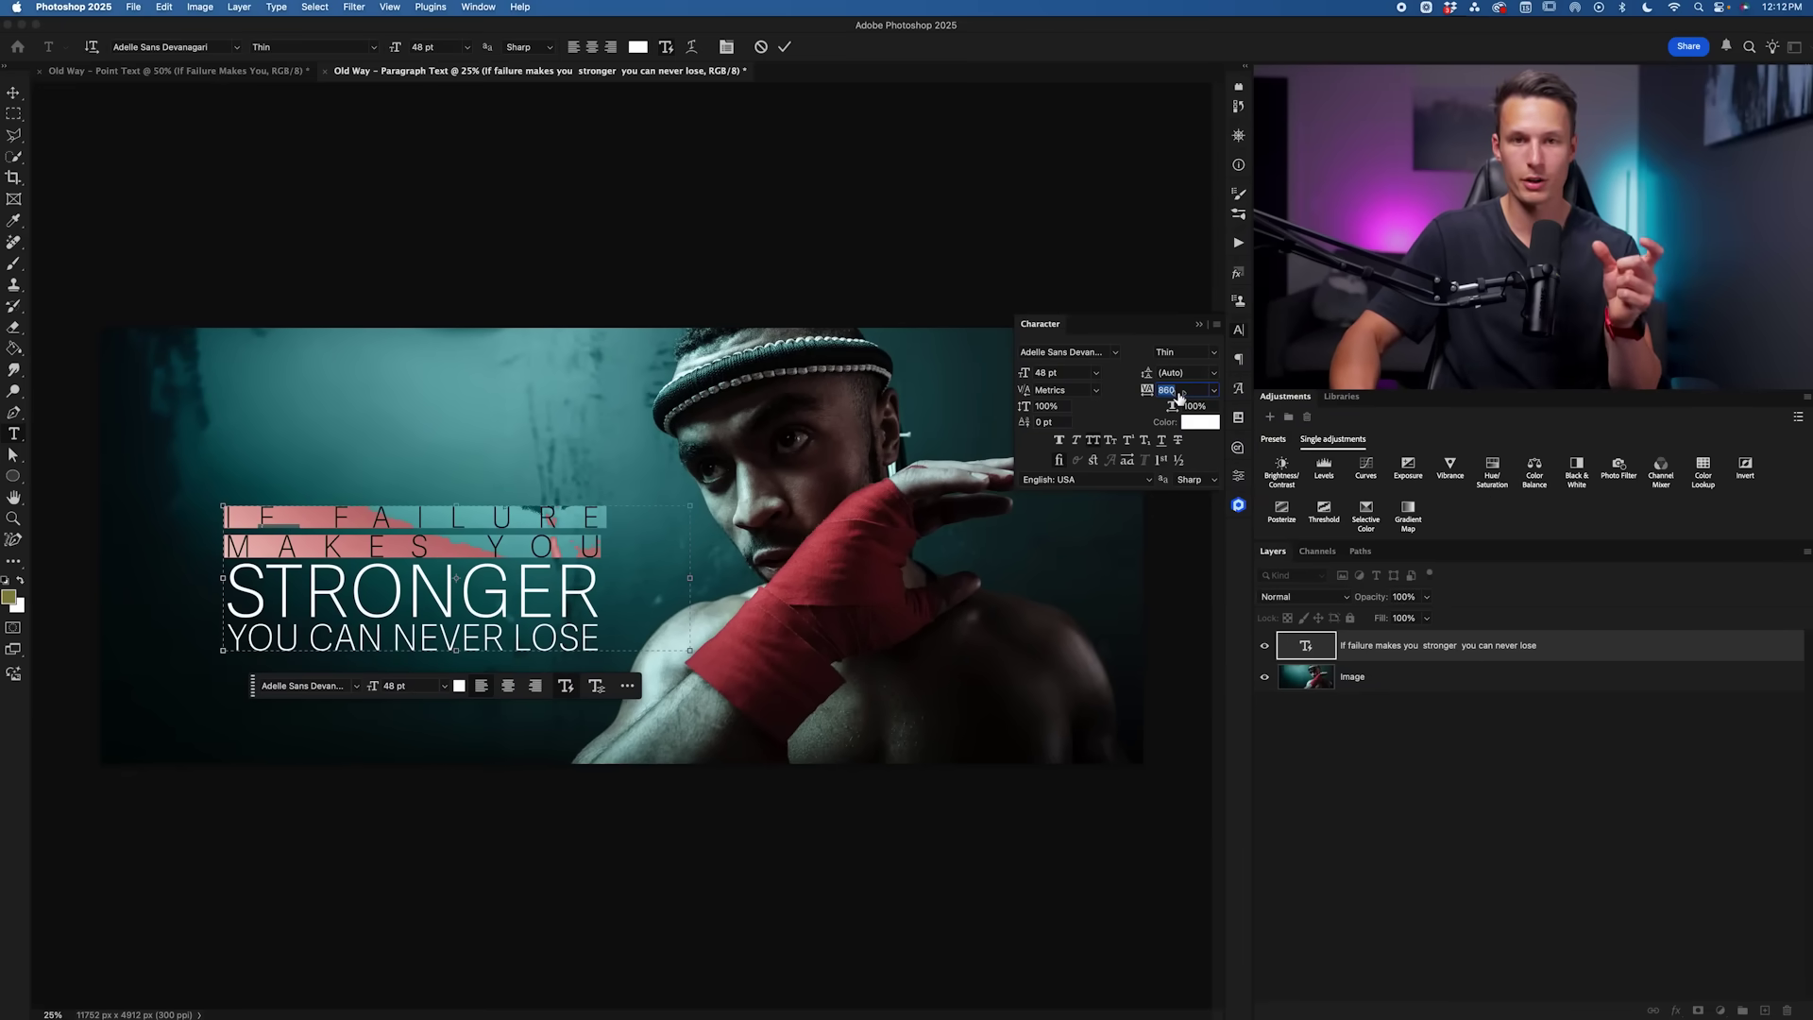
- Set 840 tracking on the top line and on the YOU CAN NEVER LOSE line
left_click_drag(1179, 395, 1179, 395)
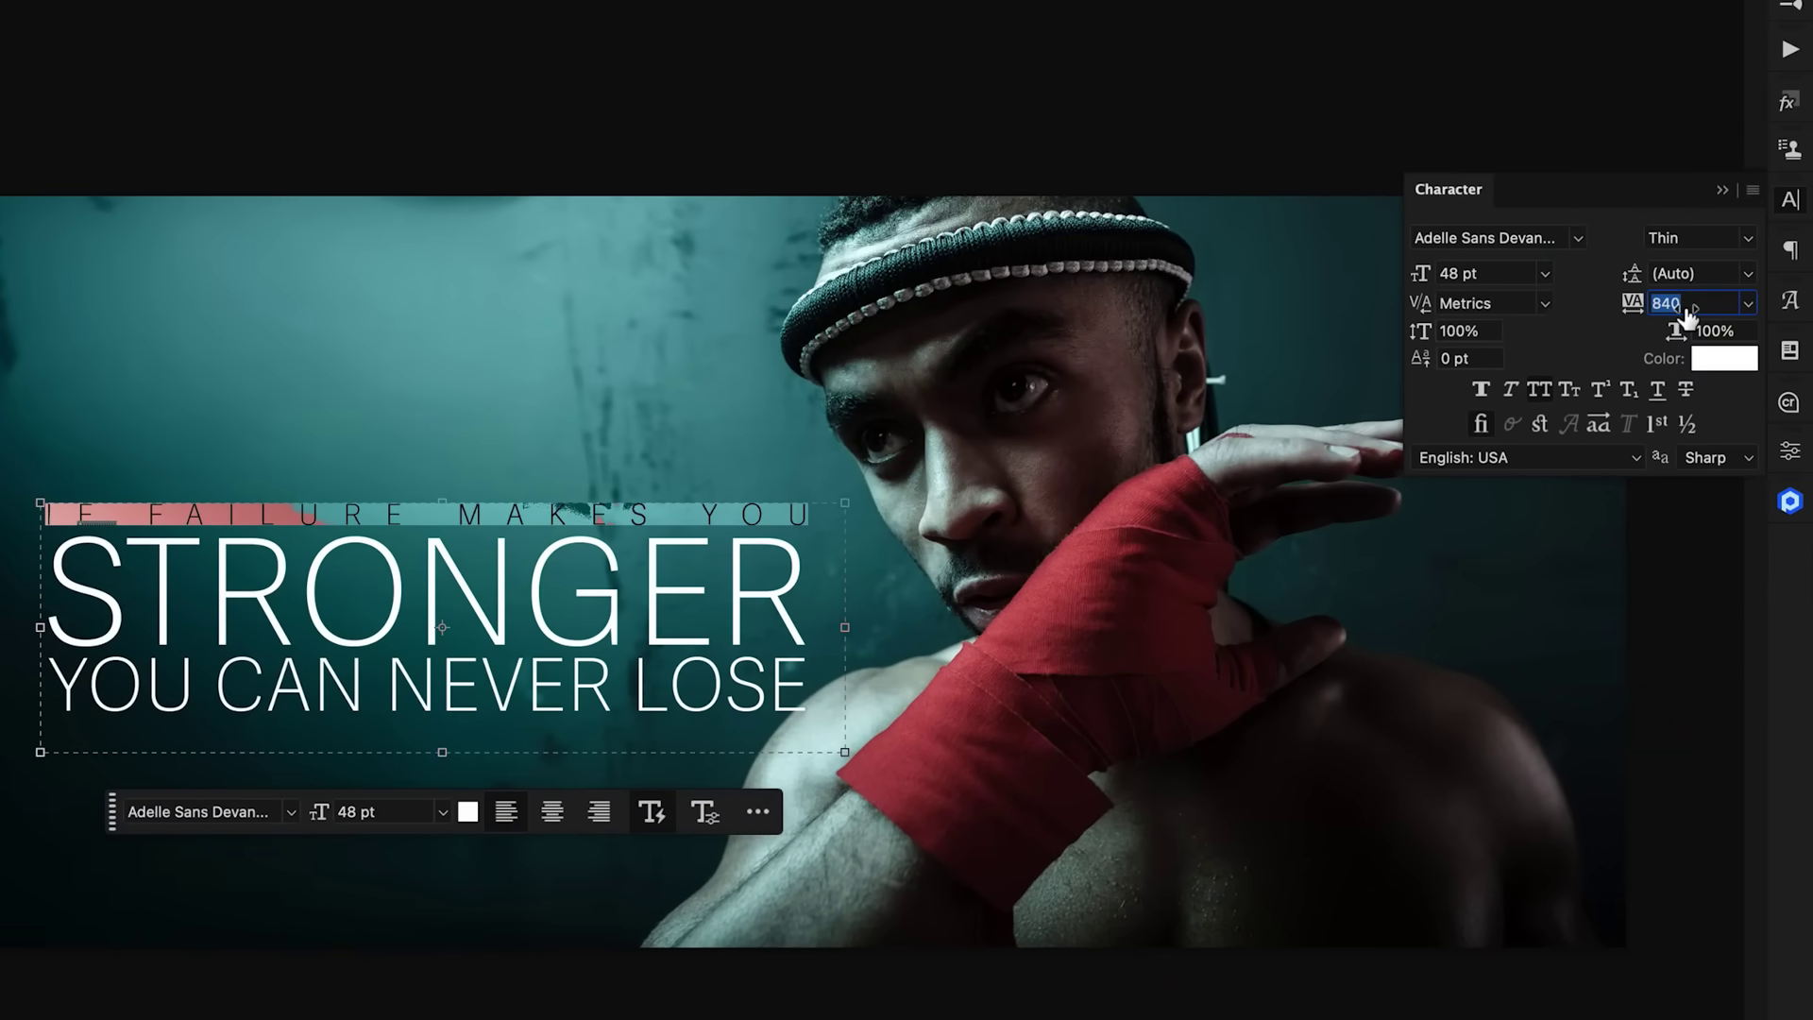
key("Return")
left_click_drag(845, 627, 937, 623)
left_click_drag(897, 722, 15, 726)
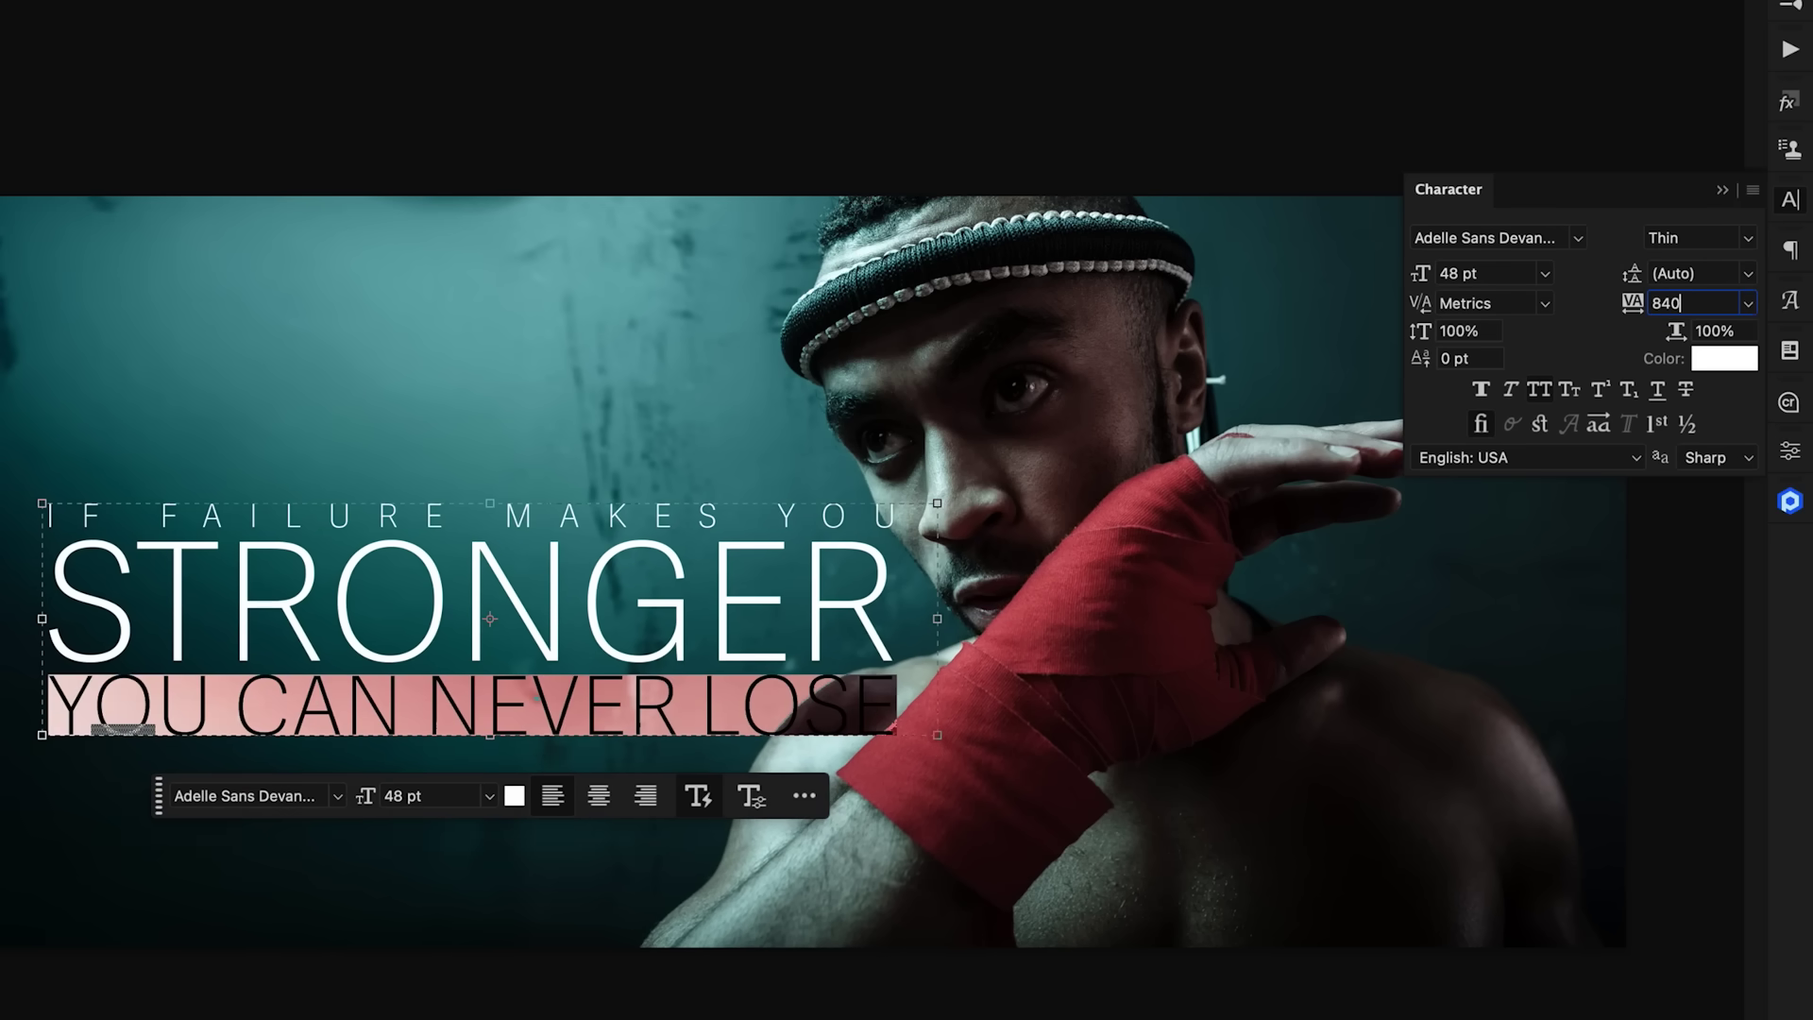
type("840")
key("Return")
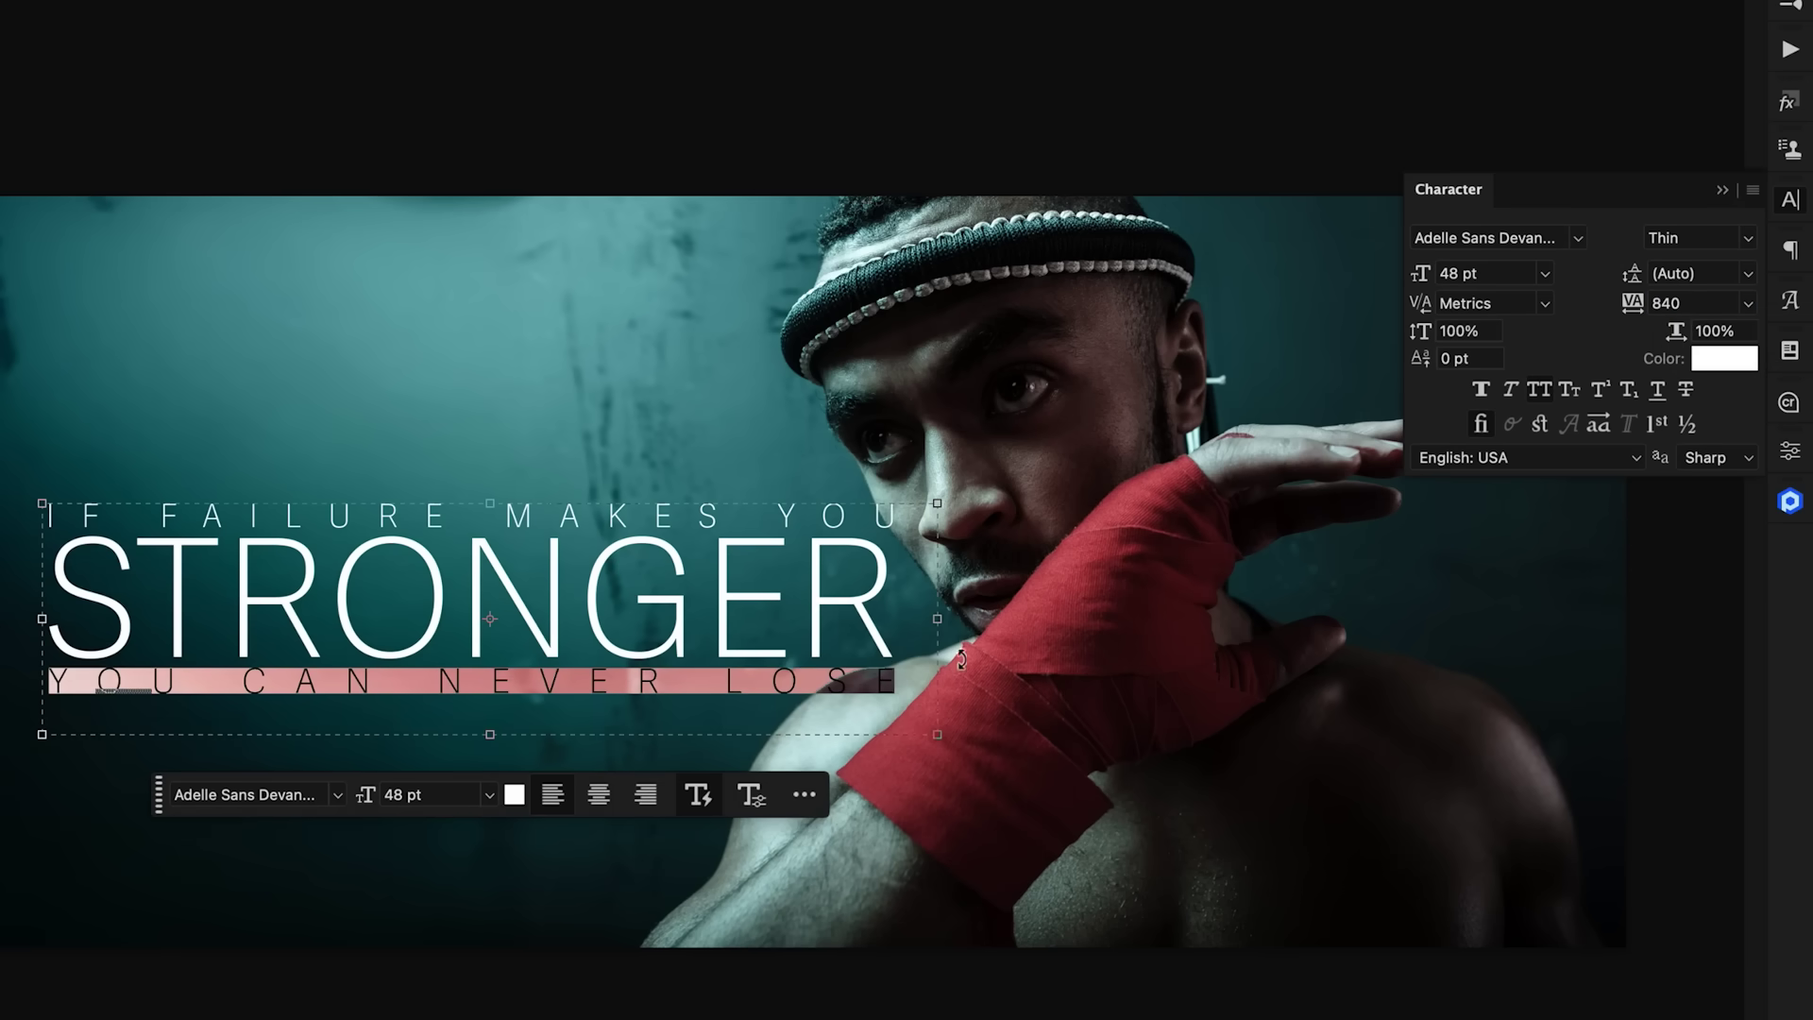
- Enlarge the text block further and select STRONGER to change its font
left_click_drag(944, 620, 1134, 620)
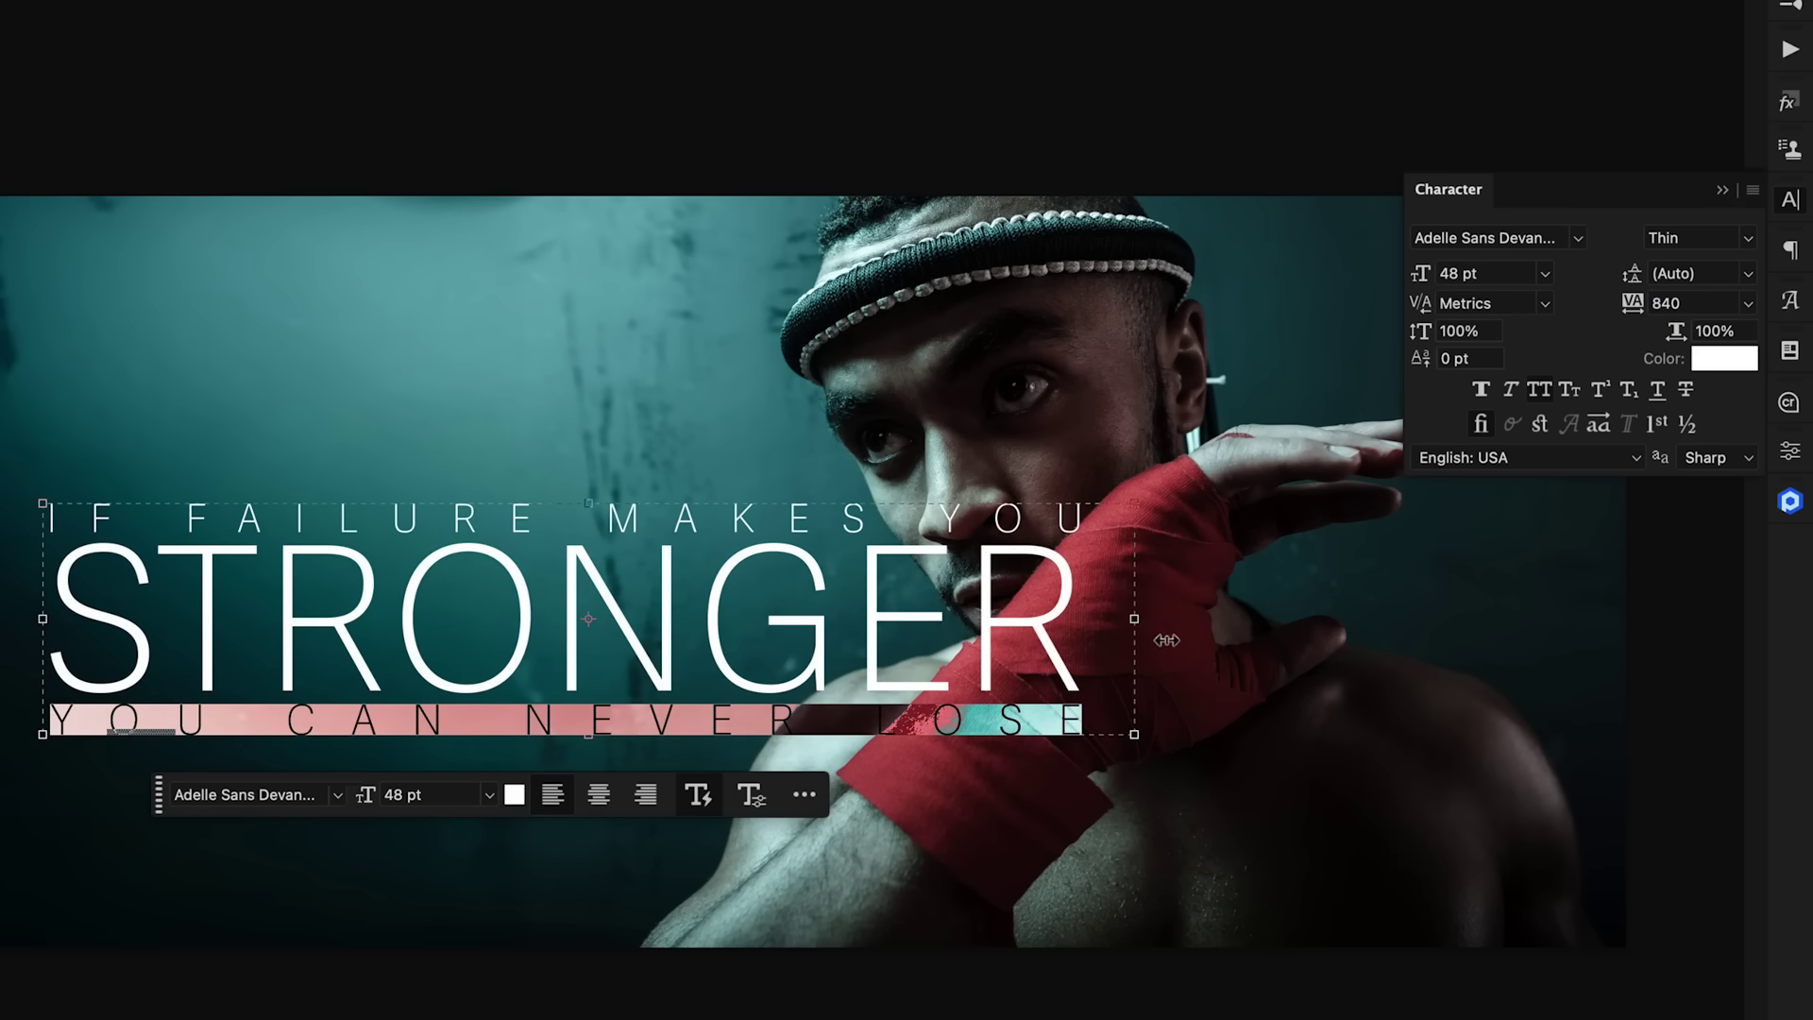
left_click_drag(1070, 545, 72, 612)
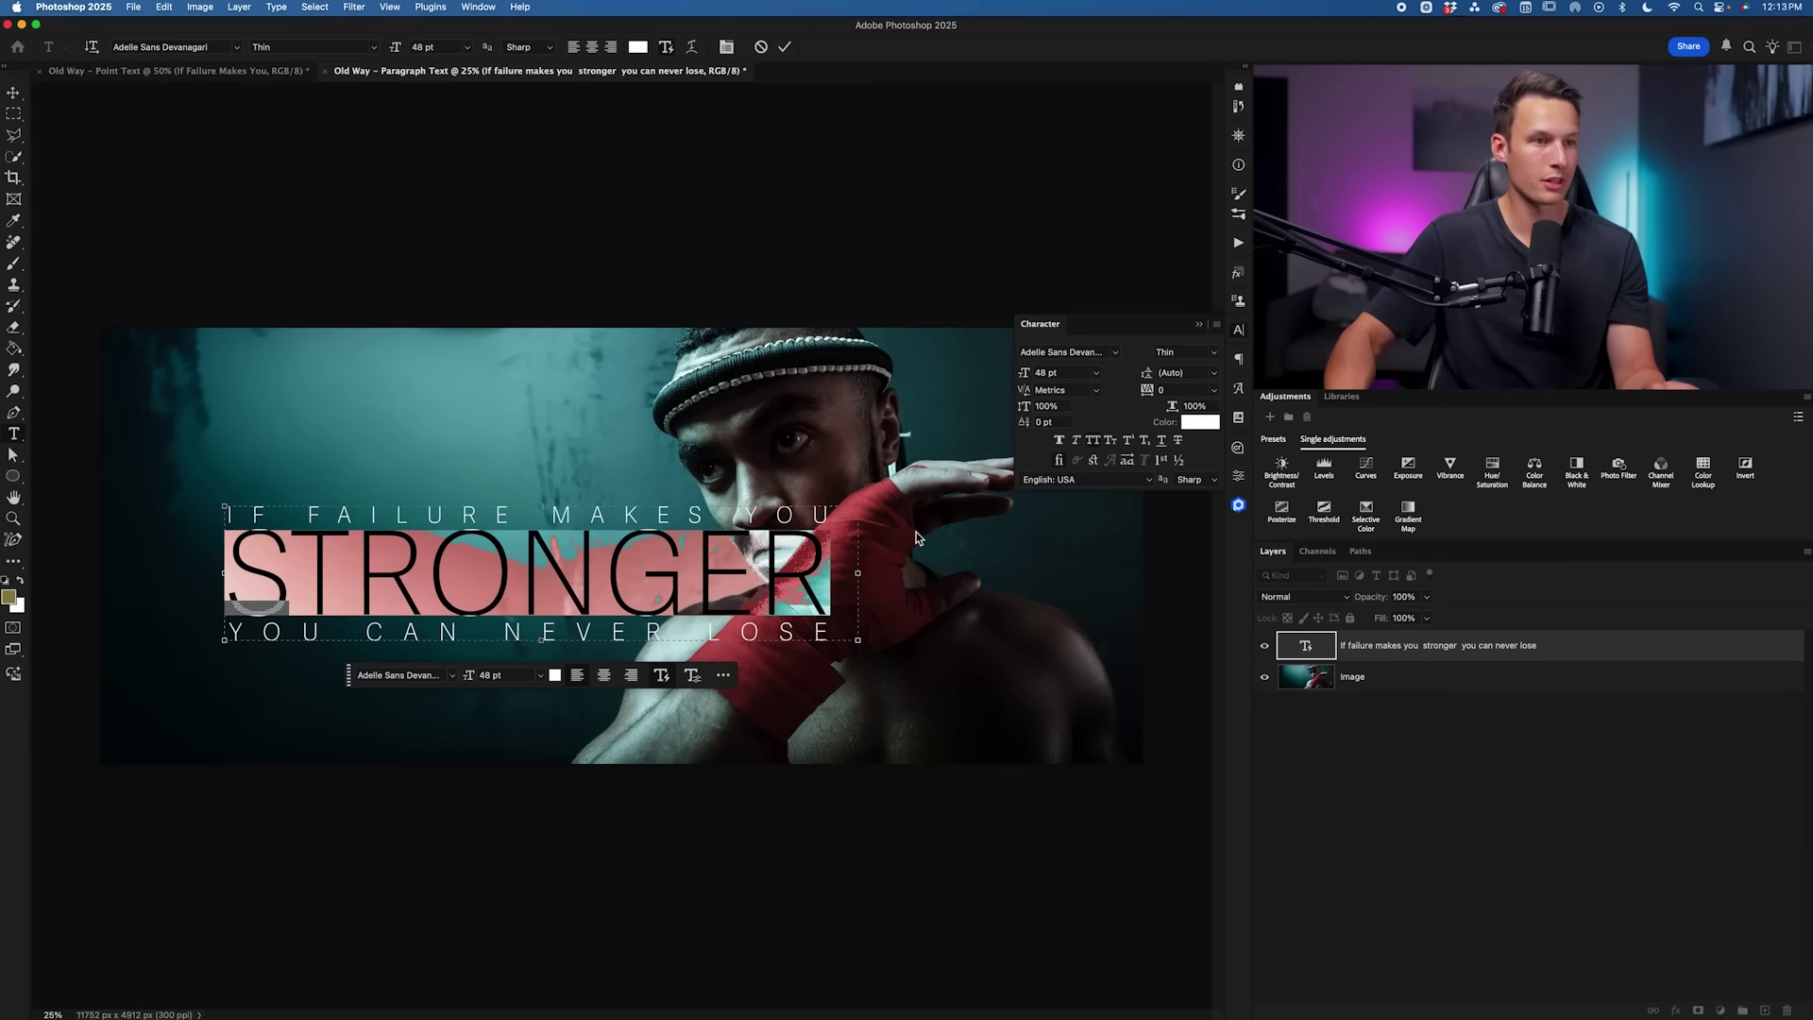
left_click(1116, 353)
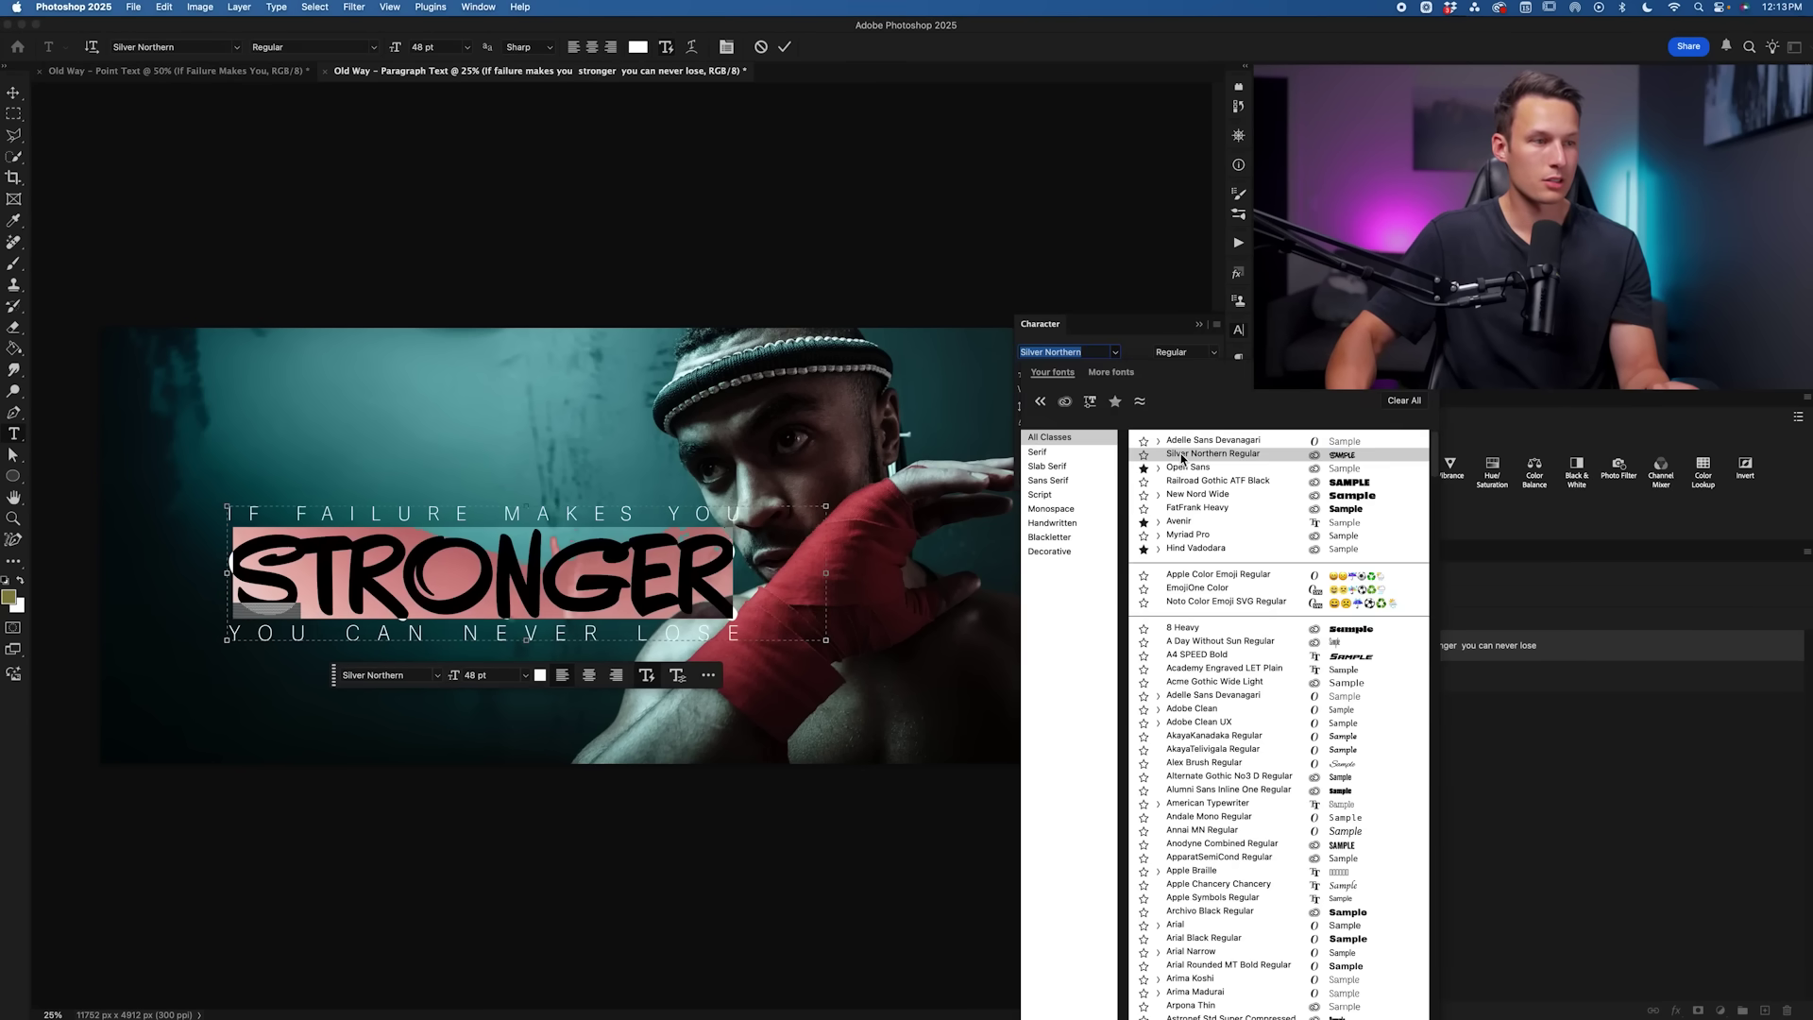
- Set STRONGER in Silver Northern Regular with 40 tracking, then select all the quote text
left_click(1183, 455)
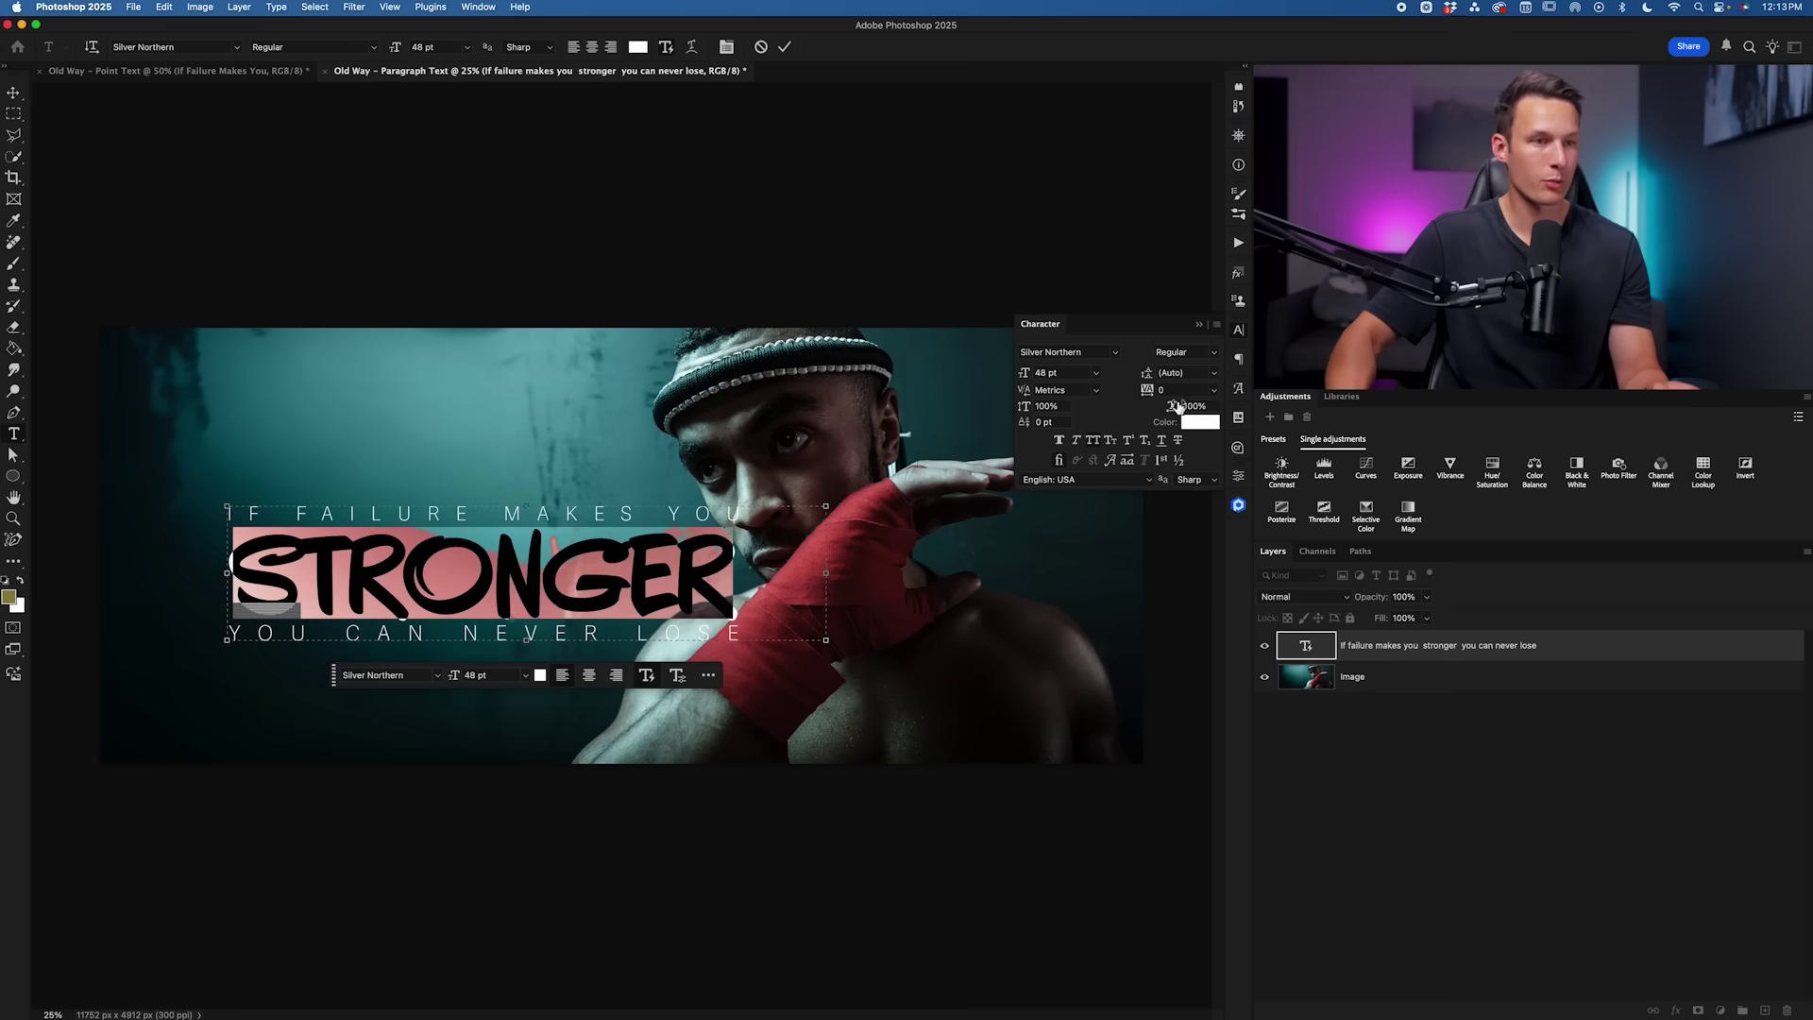
left_click_drag(1144, 391, 1149, 397)
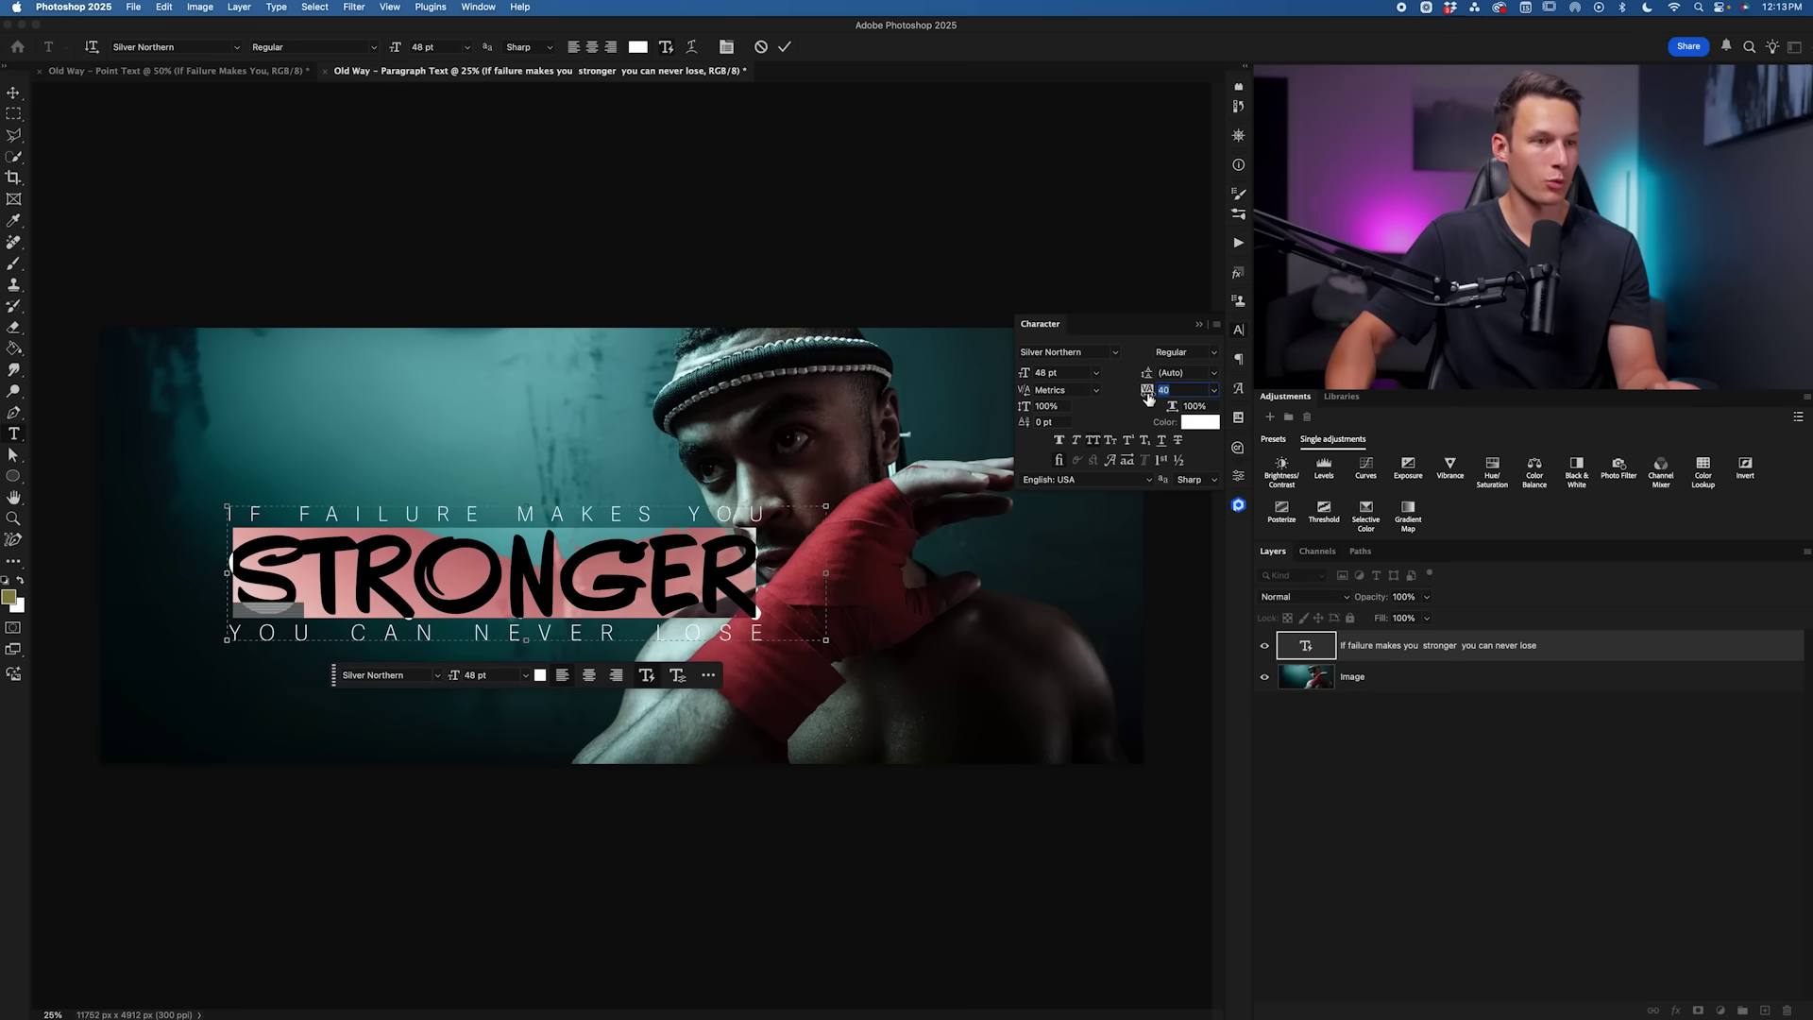
key("super+a")
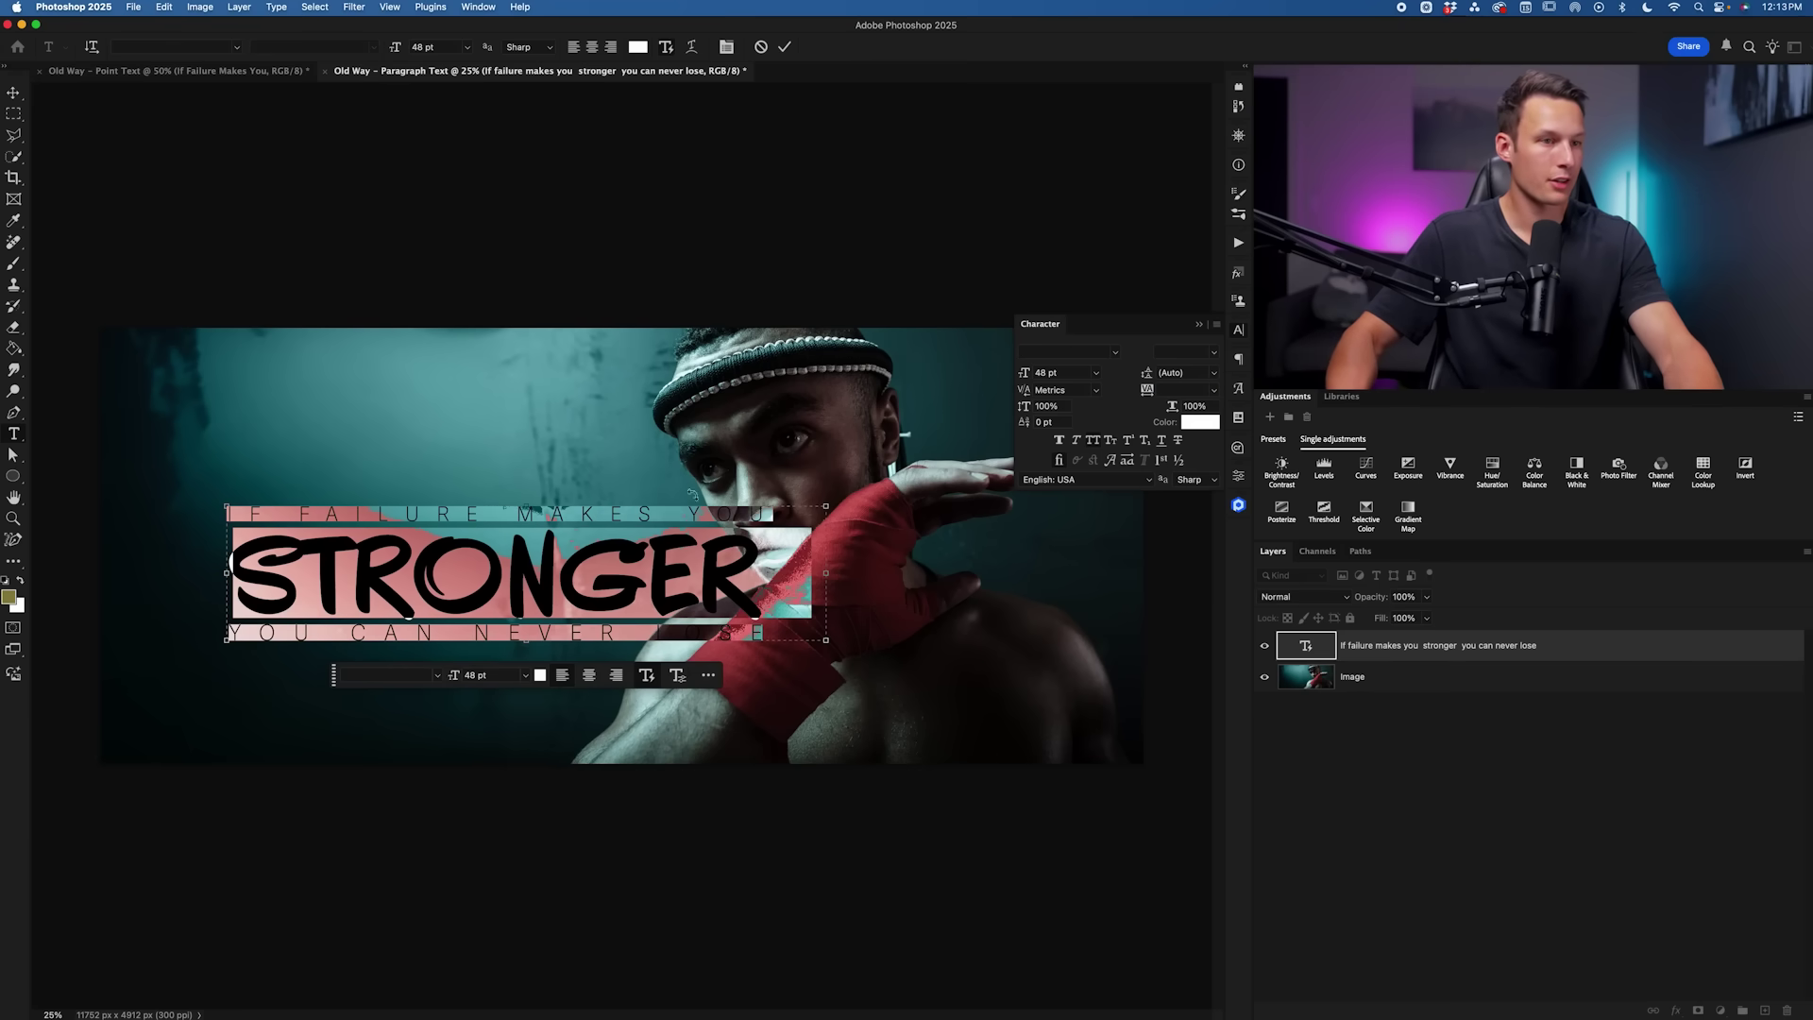
- Stretch STRONGER to 117% horizontal scale and experiment with resizing the text box
left_click_drag(1178, 412, 1187, 416)
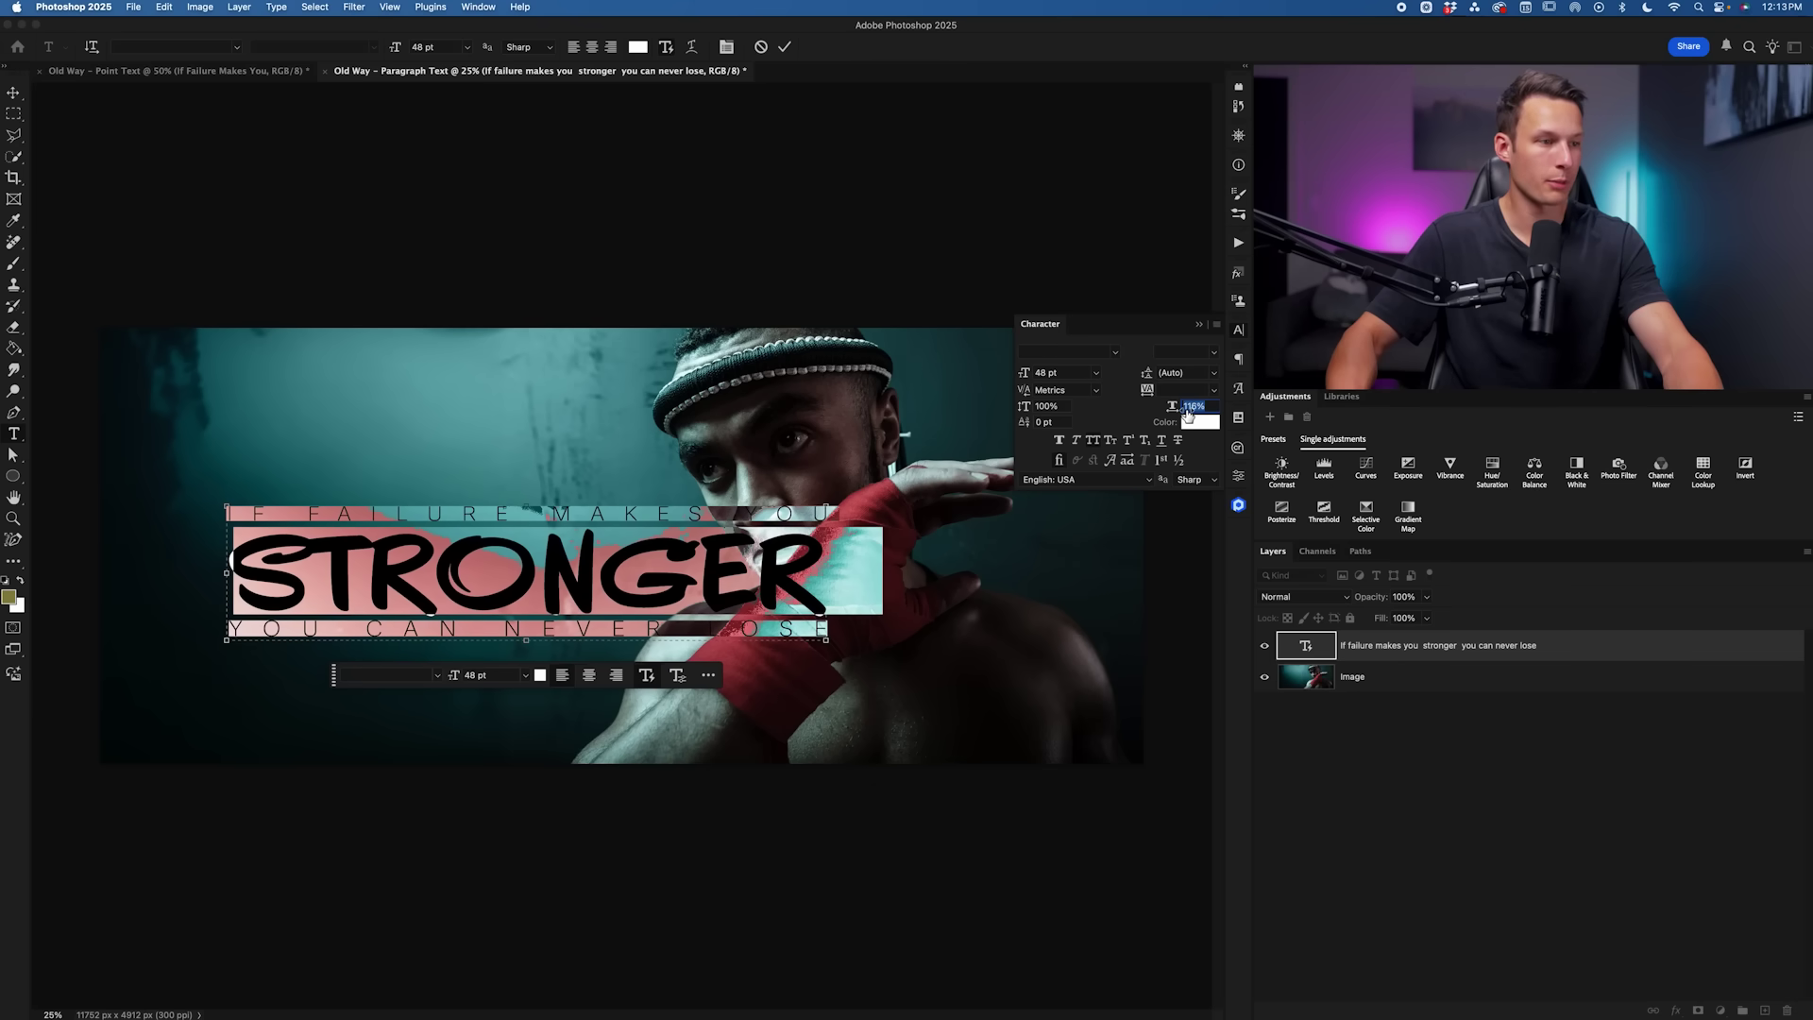
left_click(818, 587)
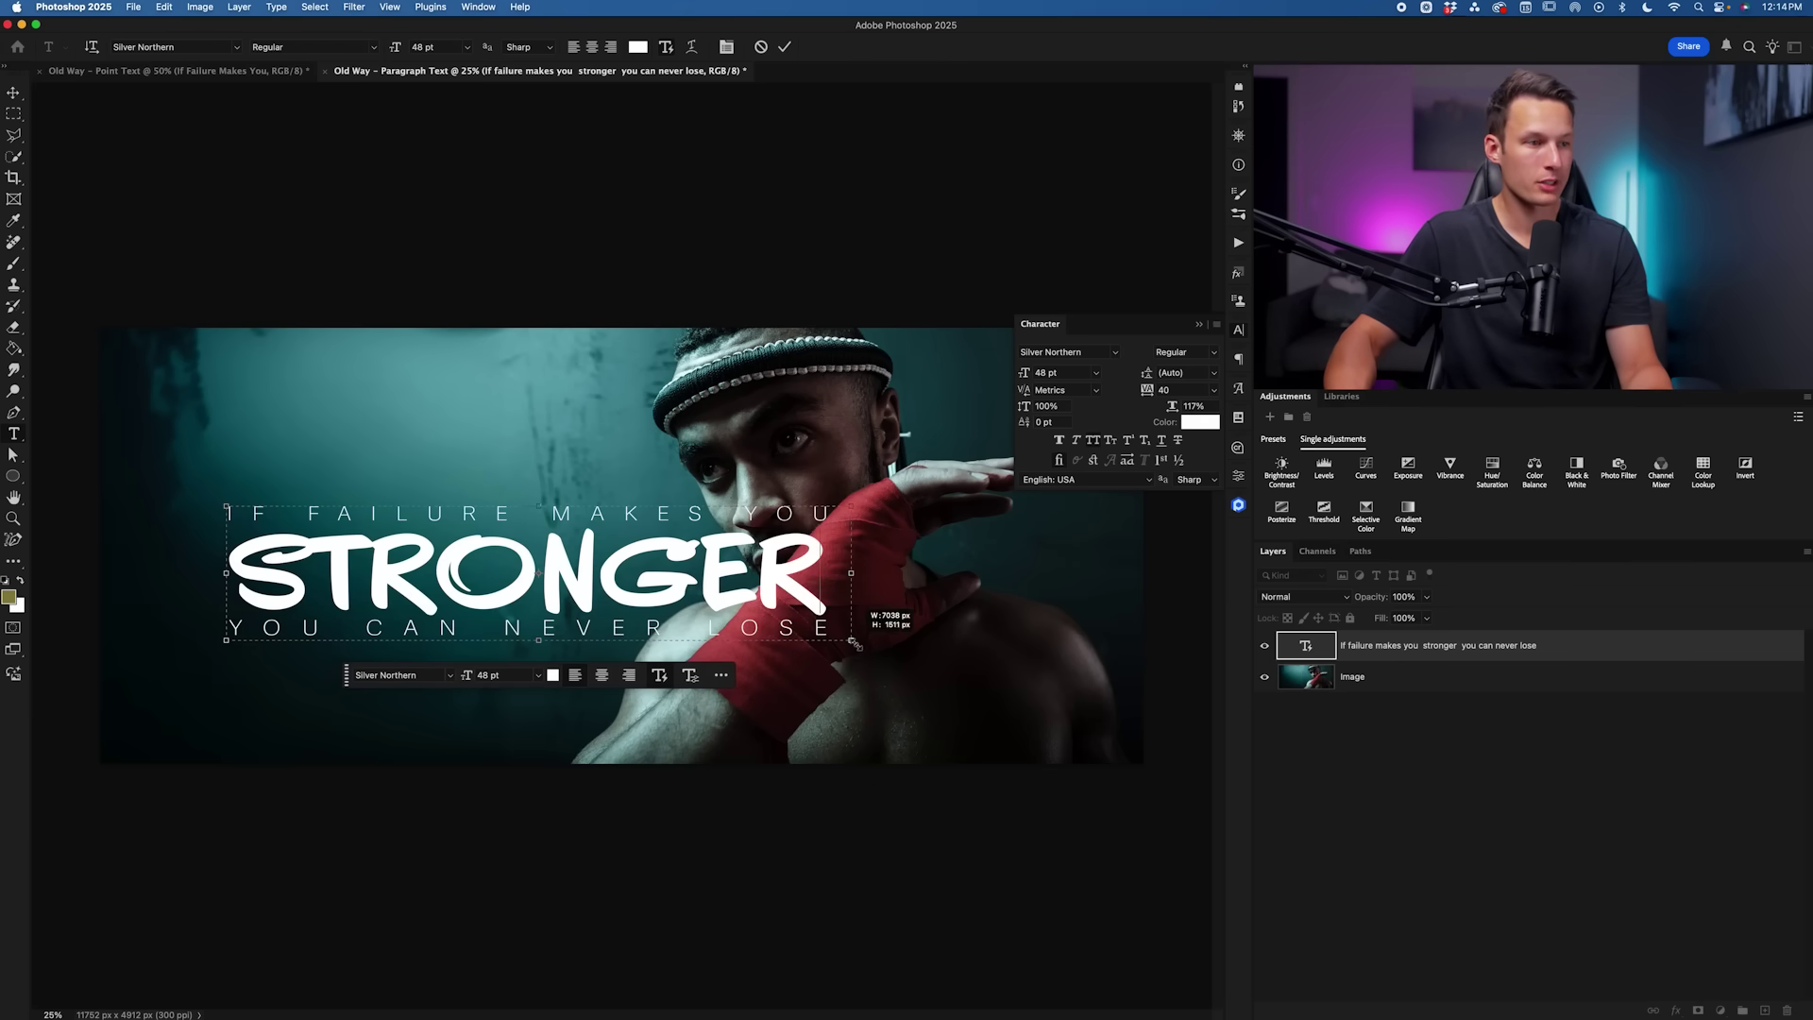
left_click_drag(855, 643, 752, 610)
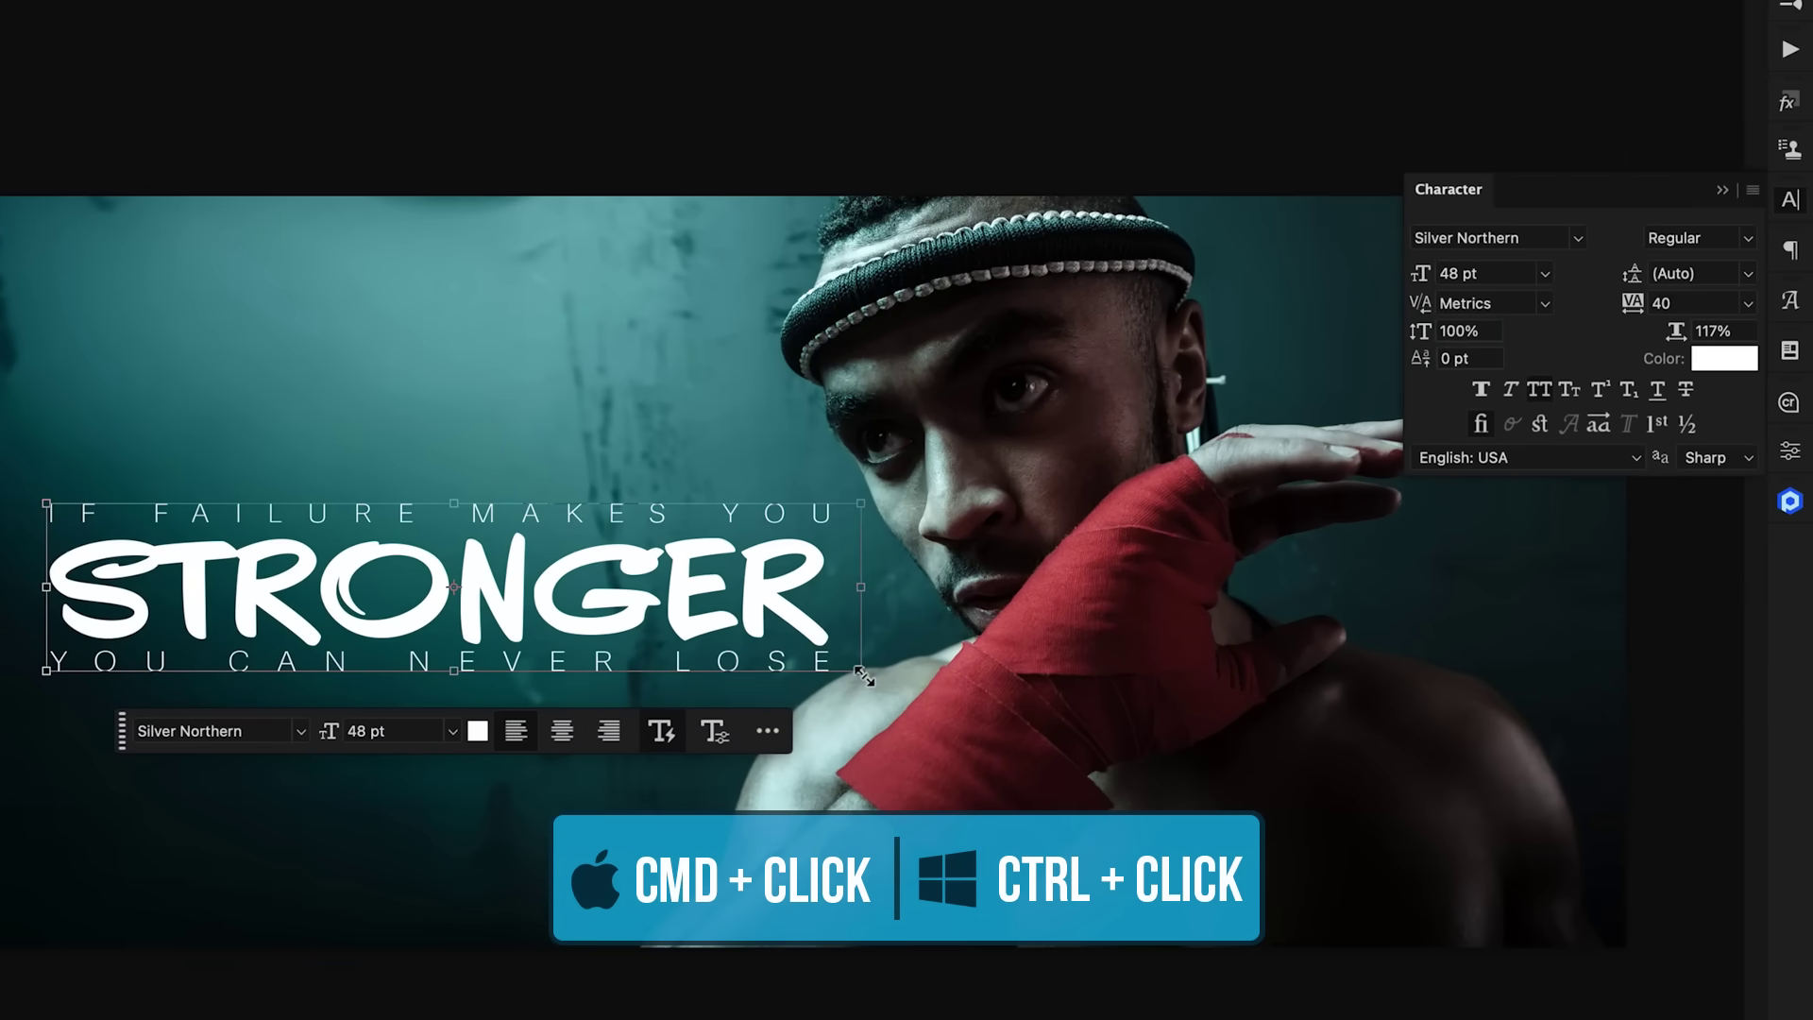
left_click_drag(863, 676, 978, 793)
- Undo the resize and pull the top-left handle in so IF FAILURE MAKES YOU fits one line
key("ctrl+z")
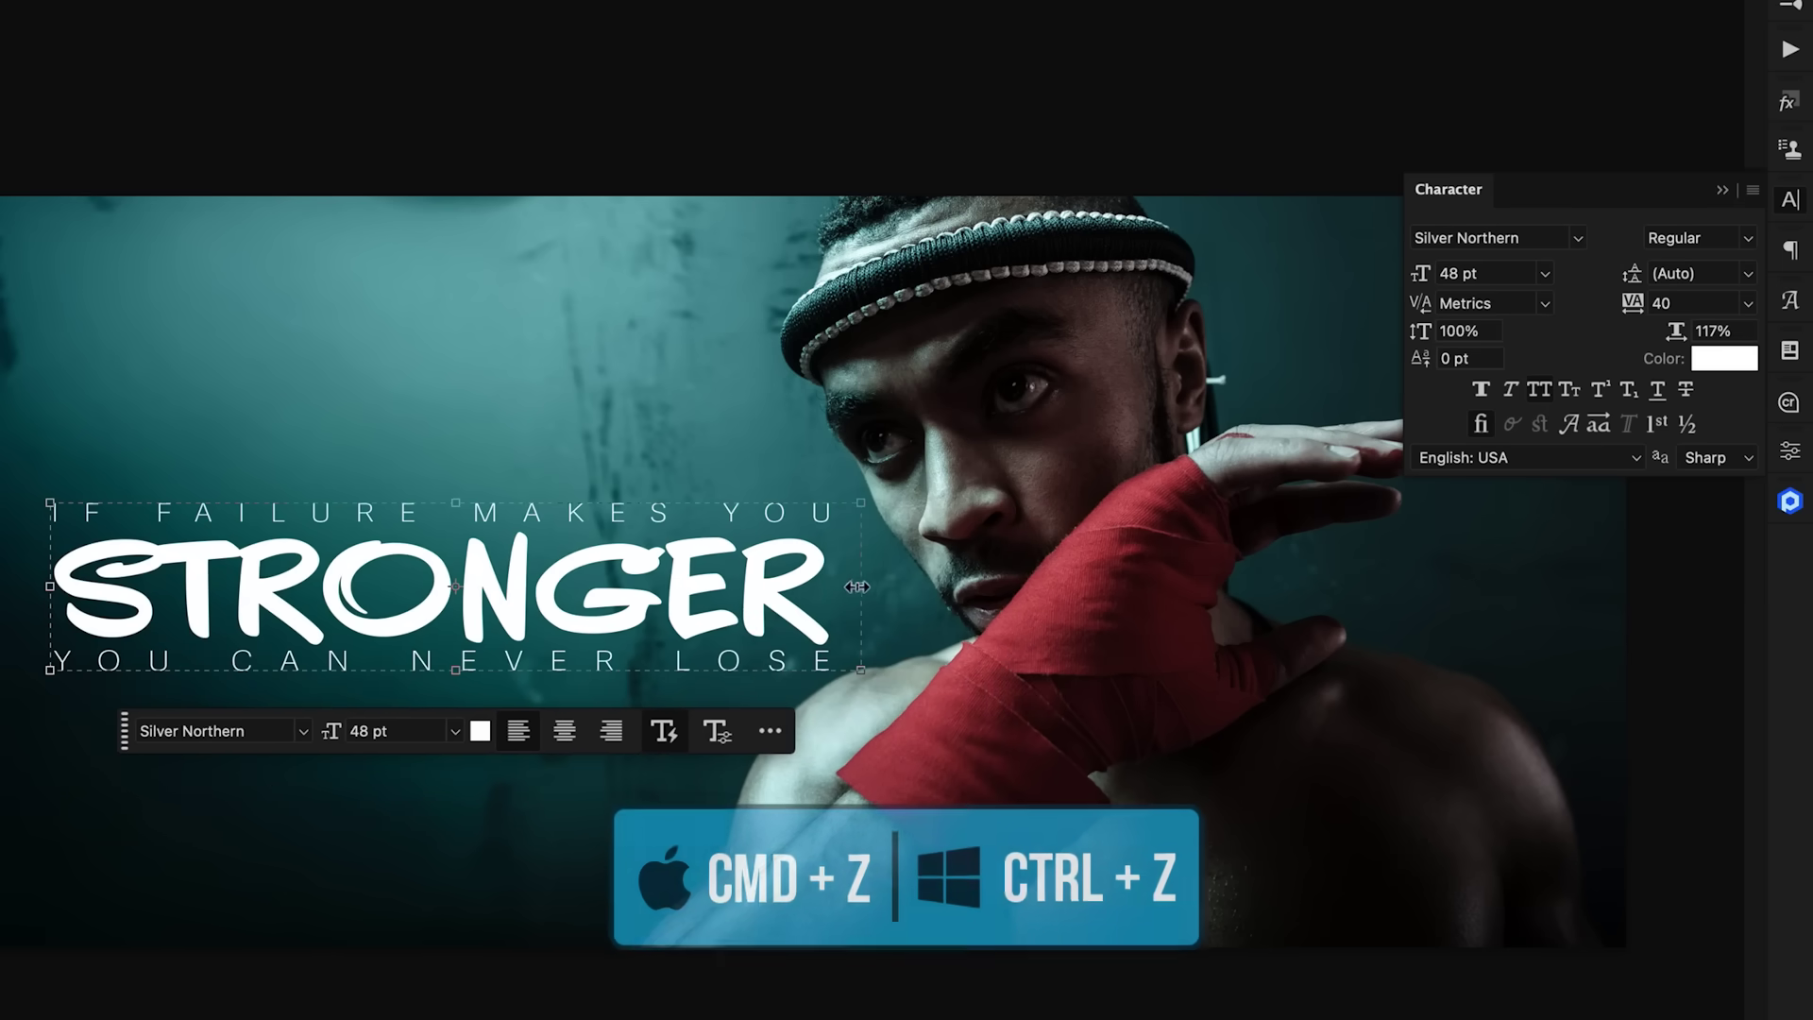
left_click_drag(51, 503, 0, 423)
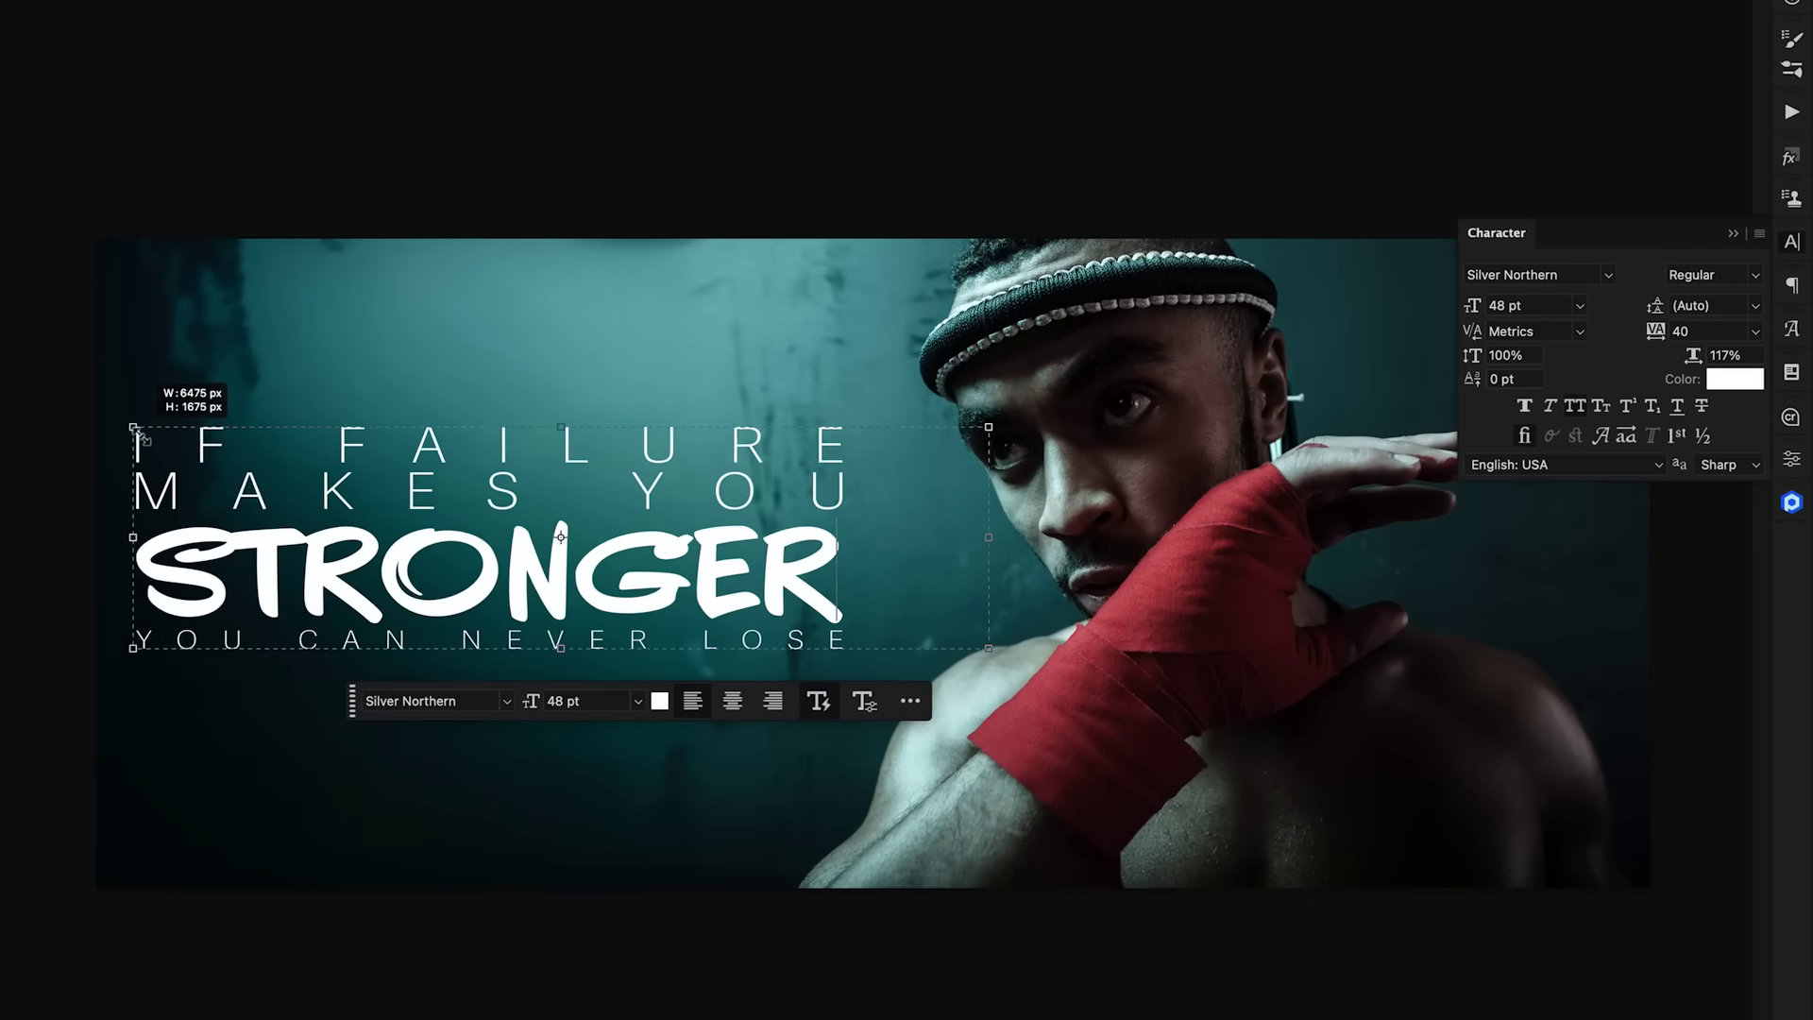
left_click_drag(142, 435, 163, 445)
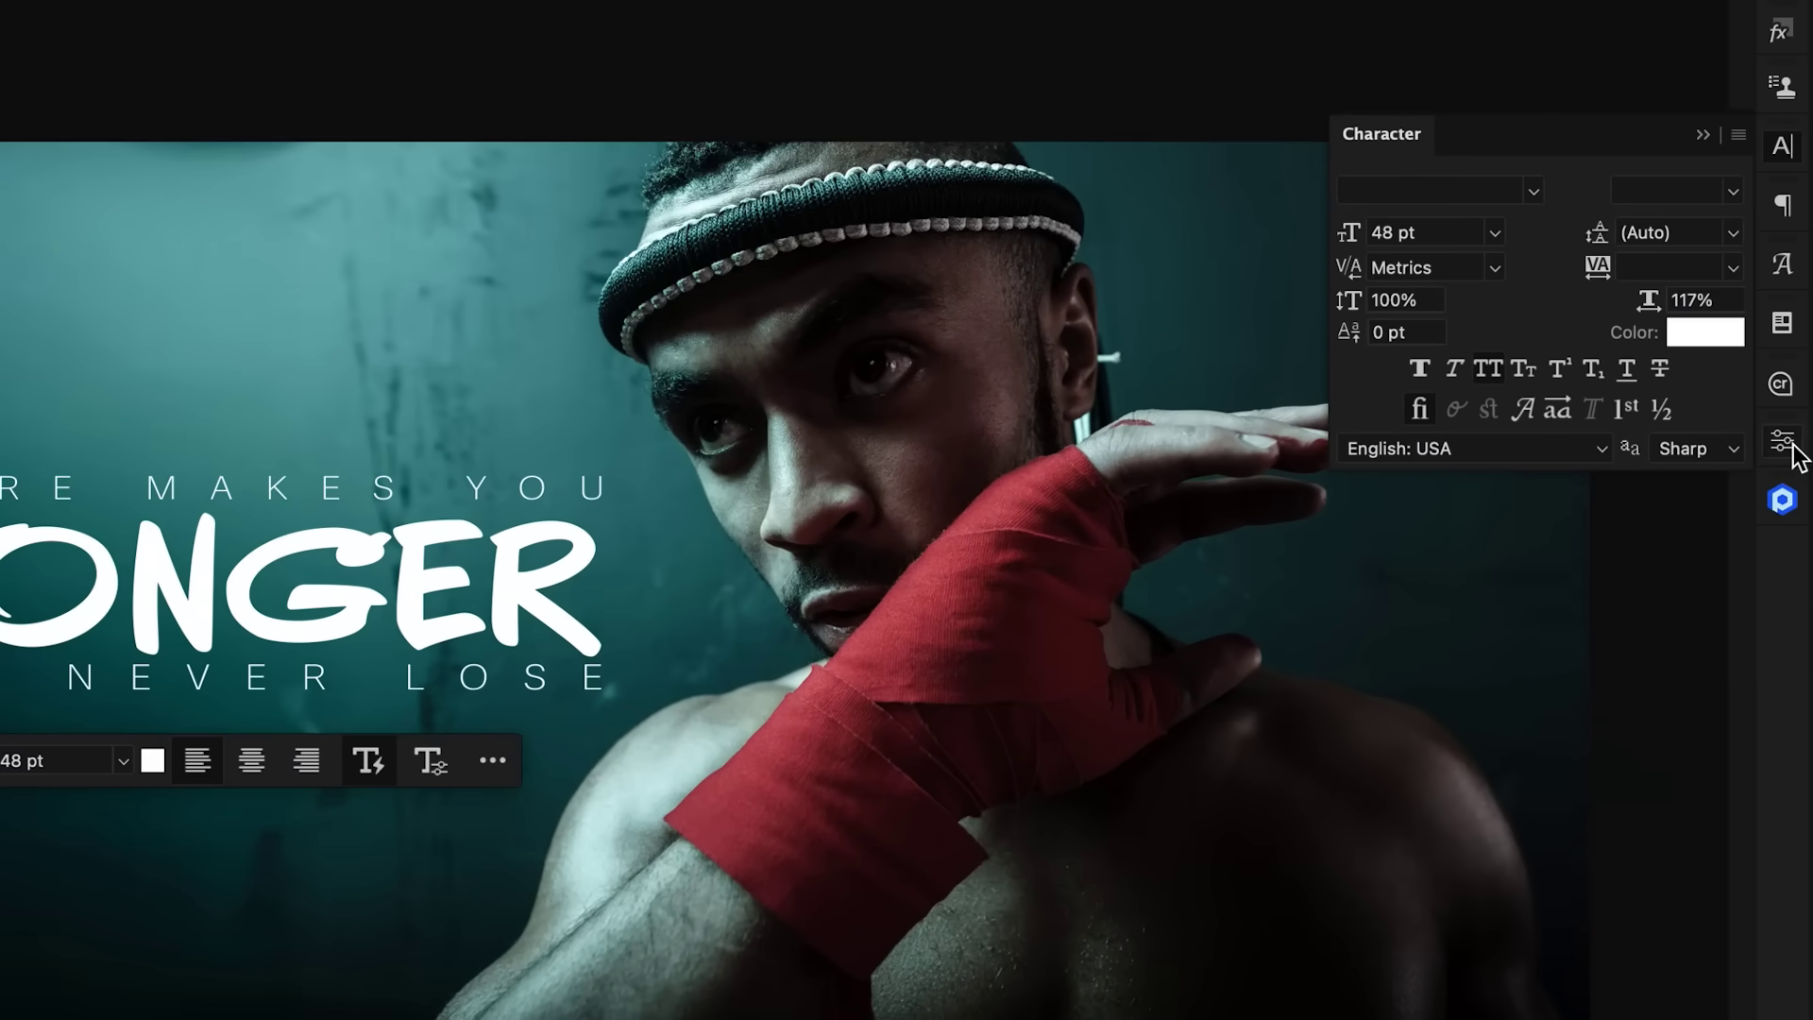
- Set the quote's Dynamic Text tracking to 300% in the Properties panel
left_click(1502, 461)
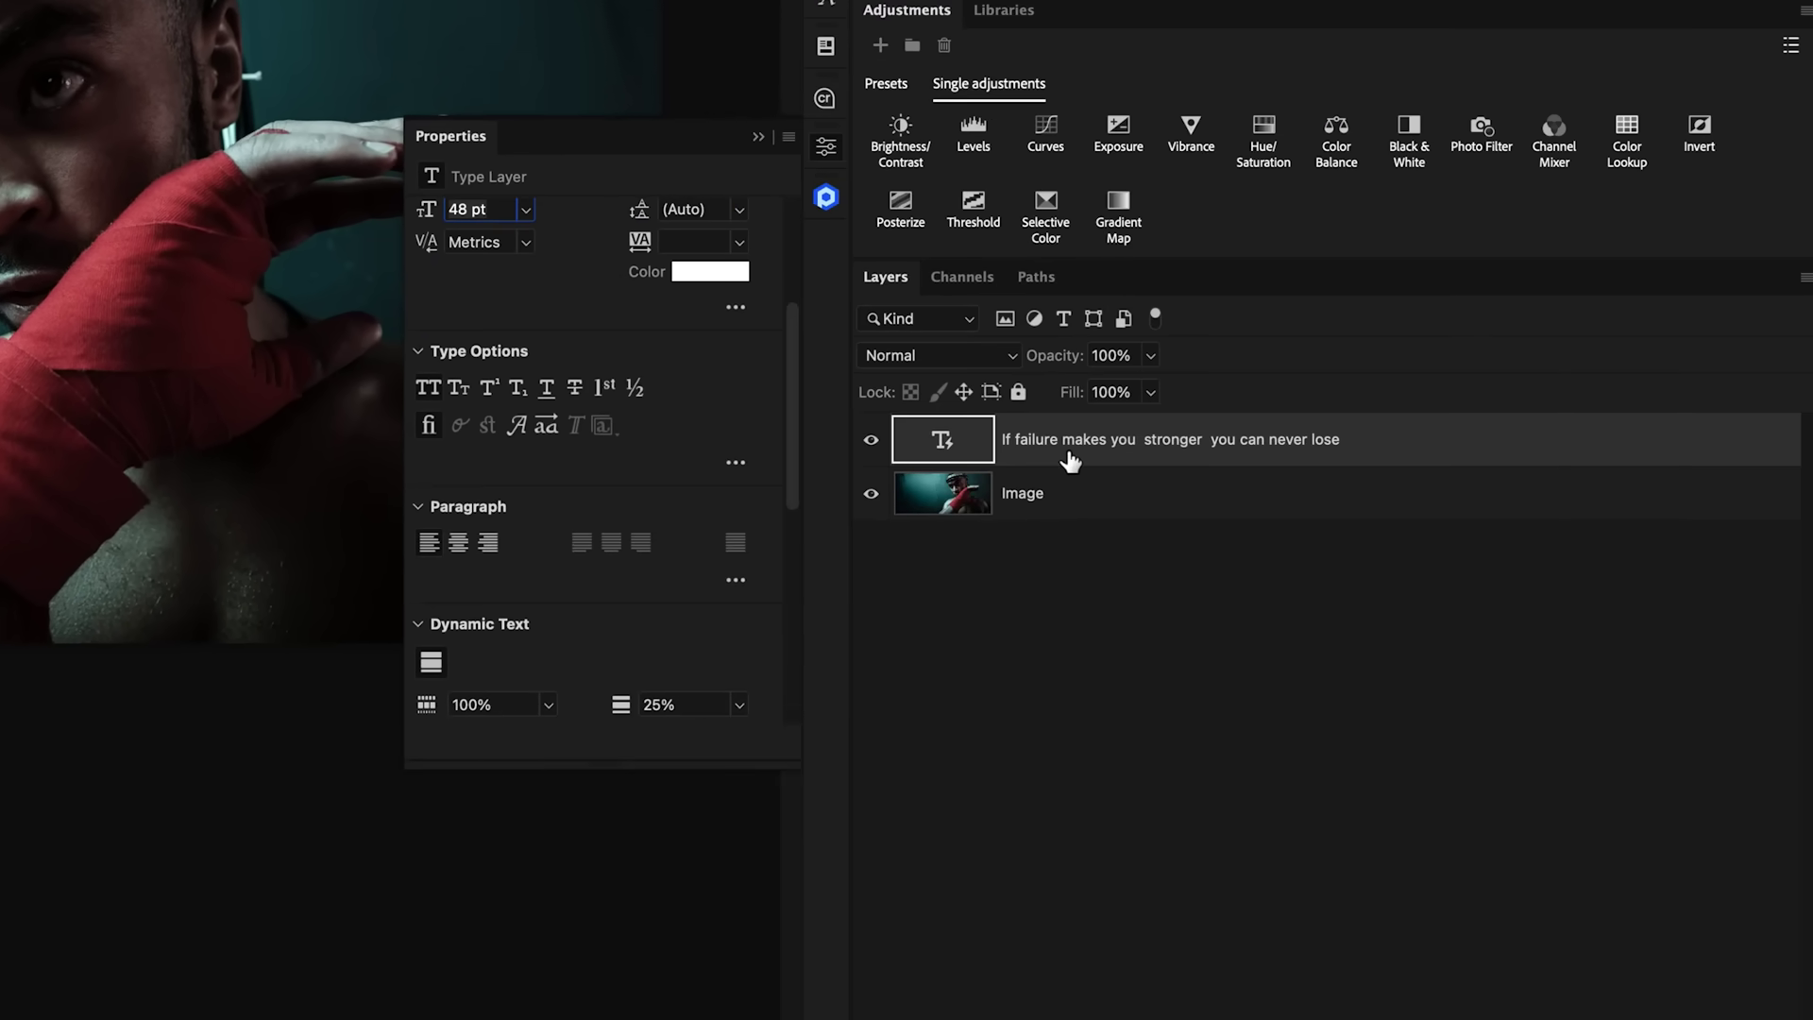
scroll(580, 430, "down", 5)
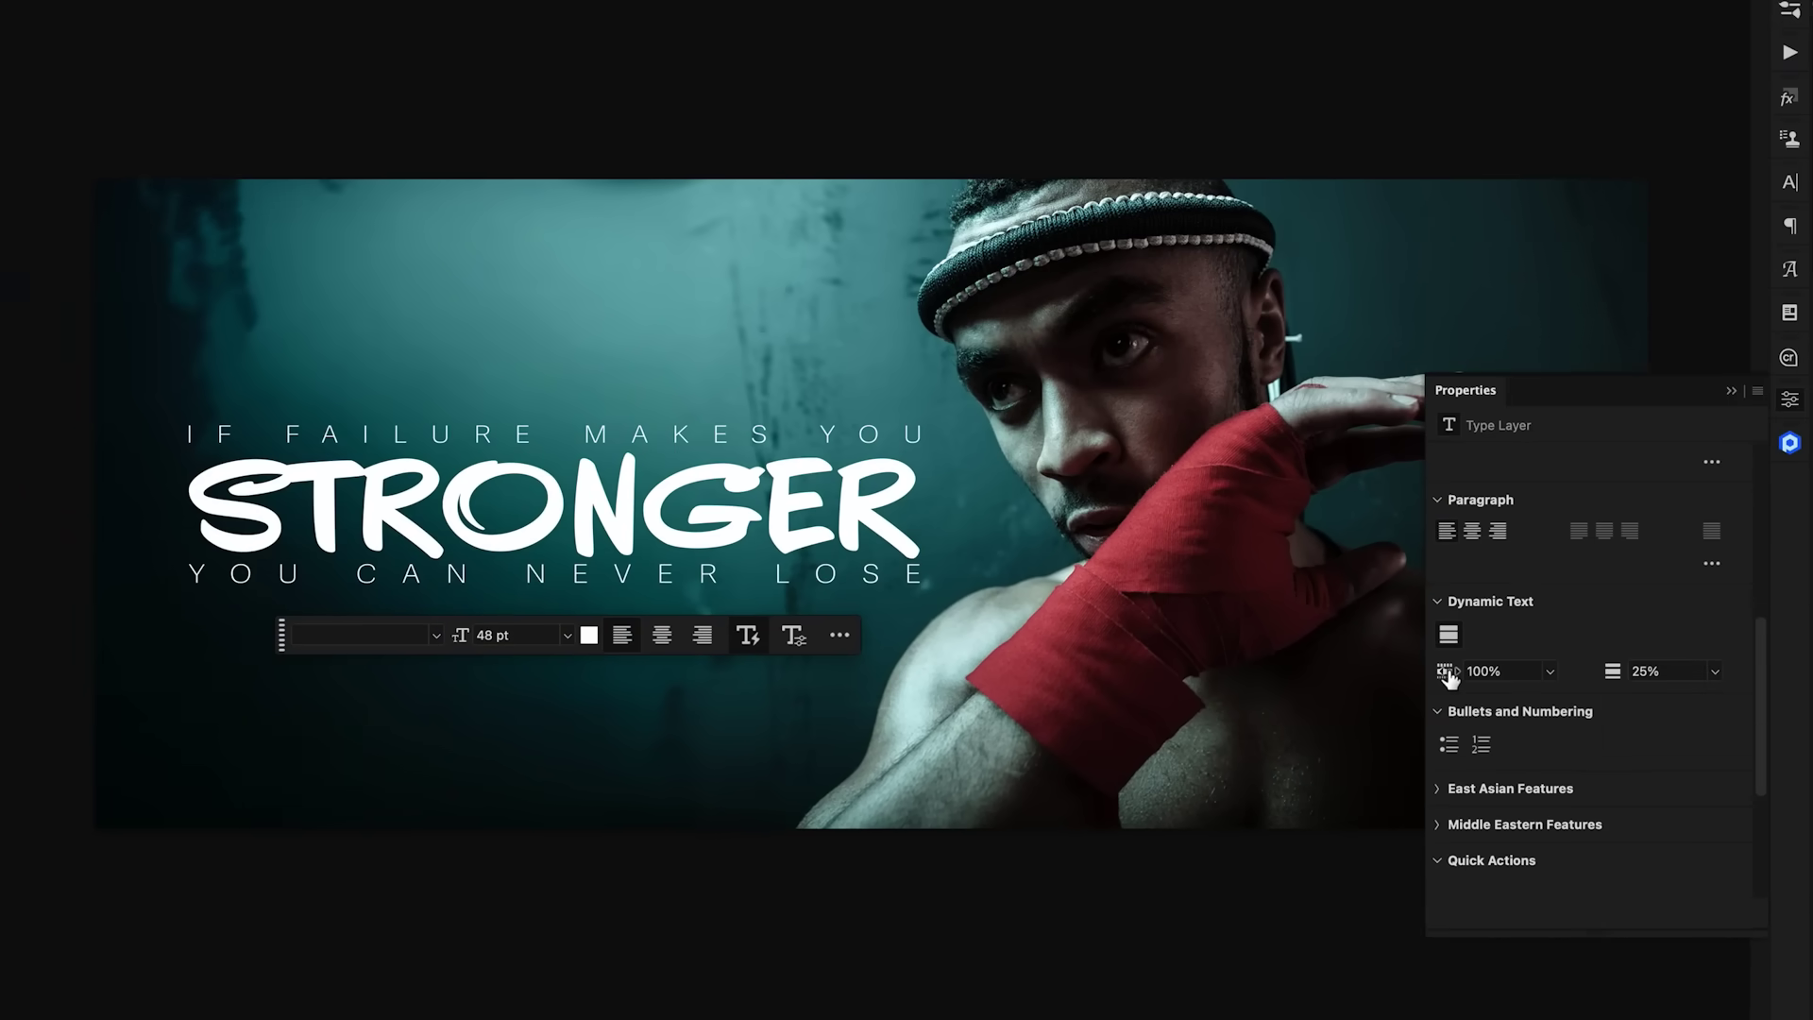
left_click_drag(1449, 676, 1500, 678)
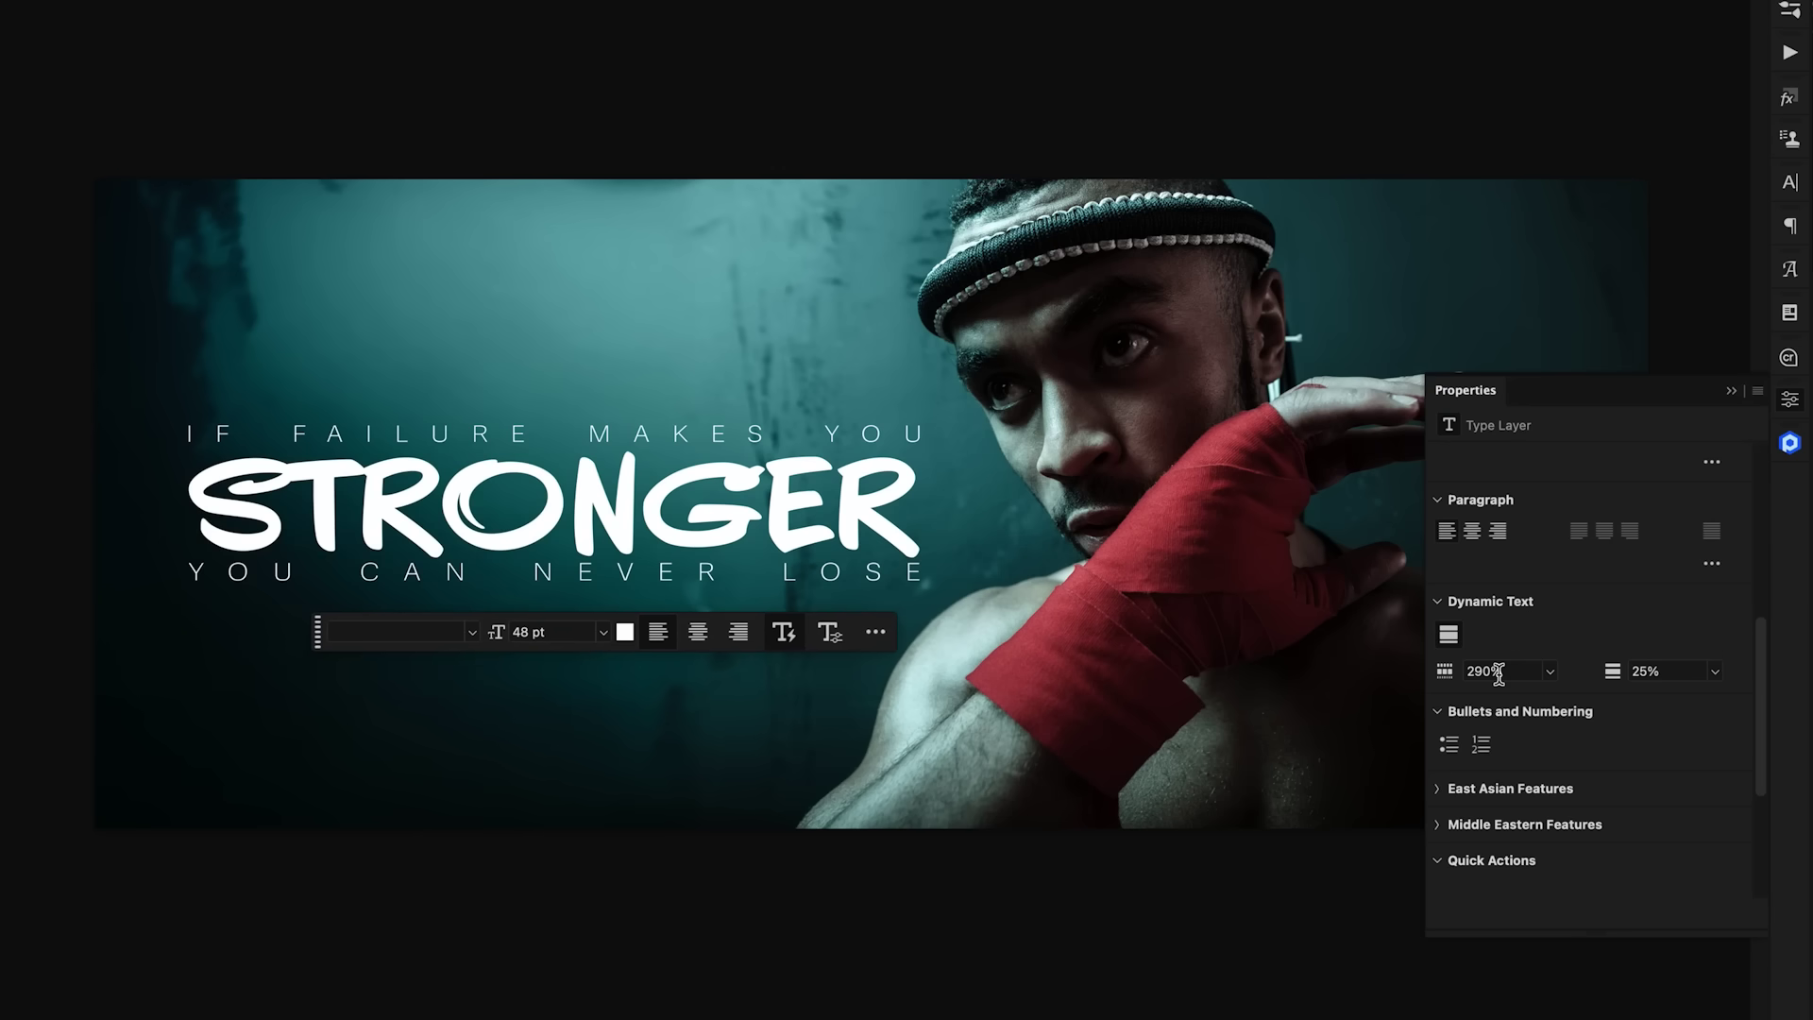
type("0")
key("Return")
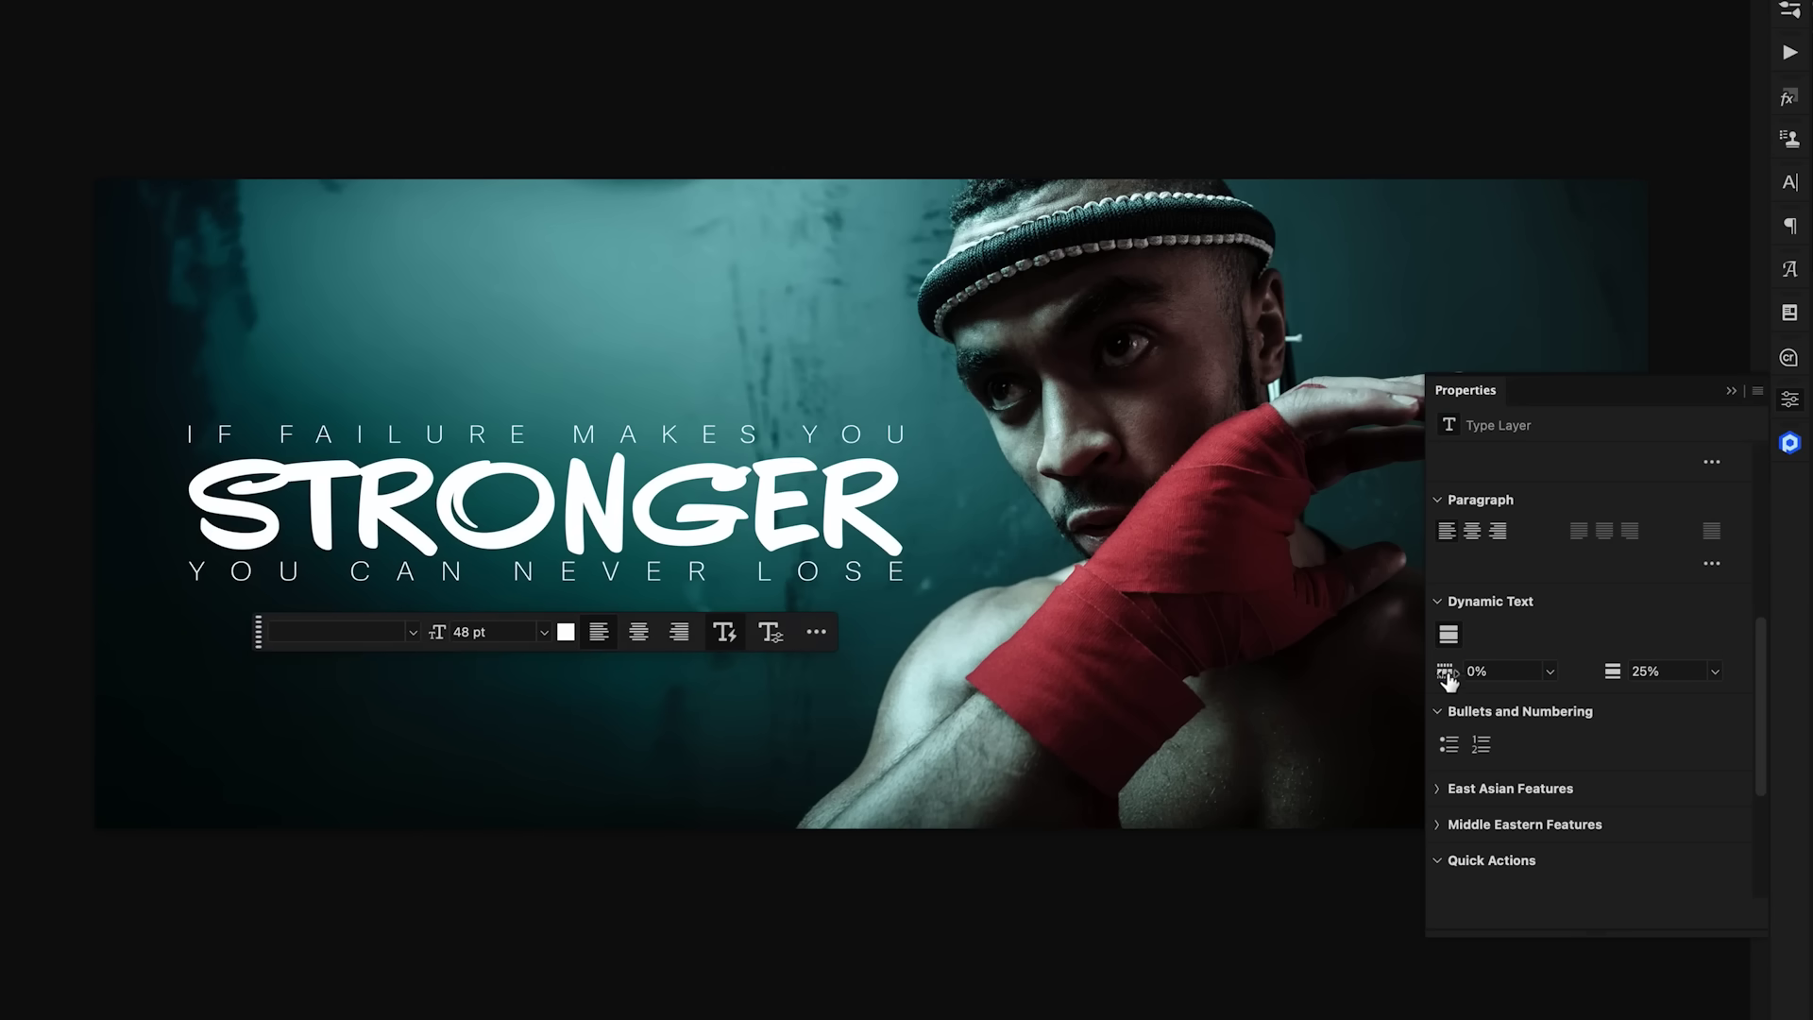
mouse_move(1448, 678)
left_mouse_down()
mouse_move(1619, 671)
mouse_move(1464, 666)
left_mouse_up()
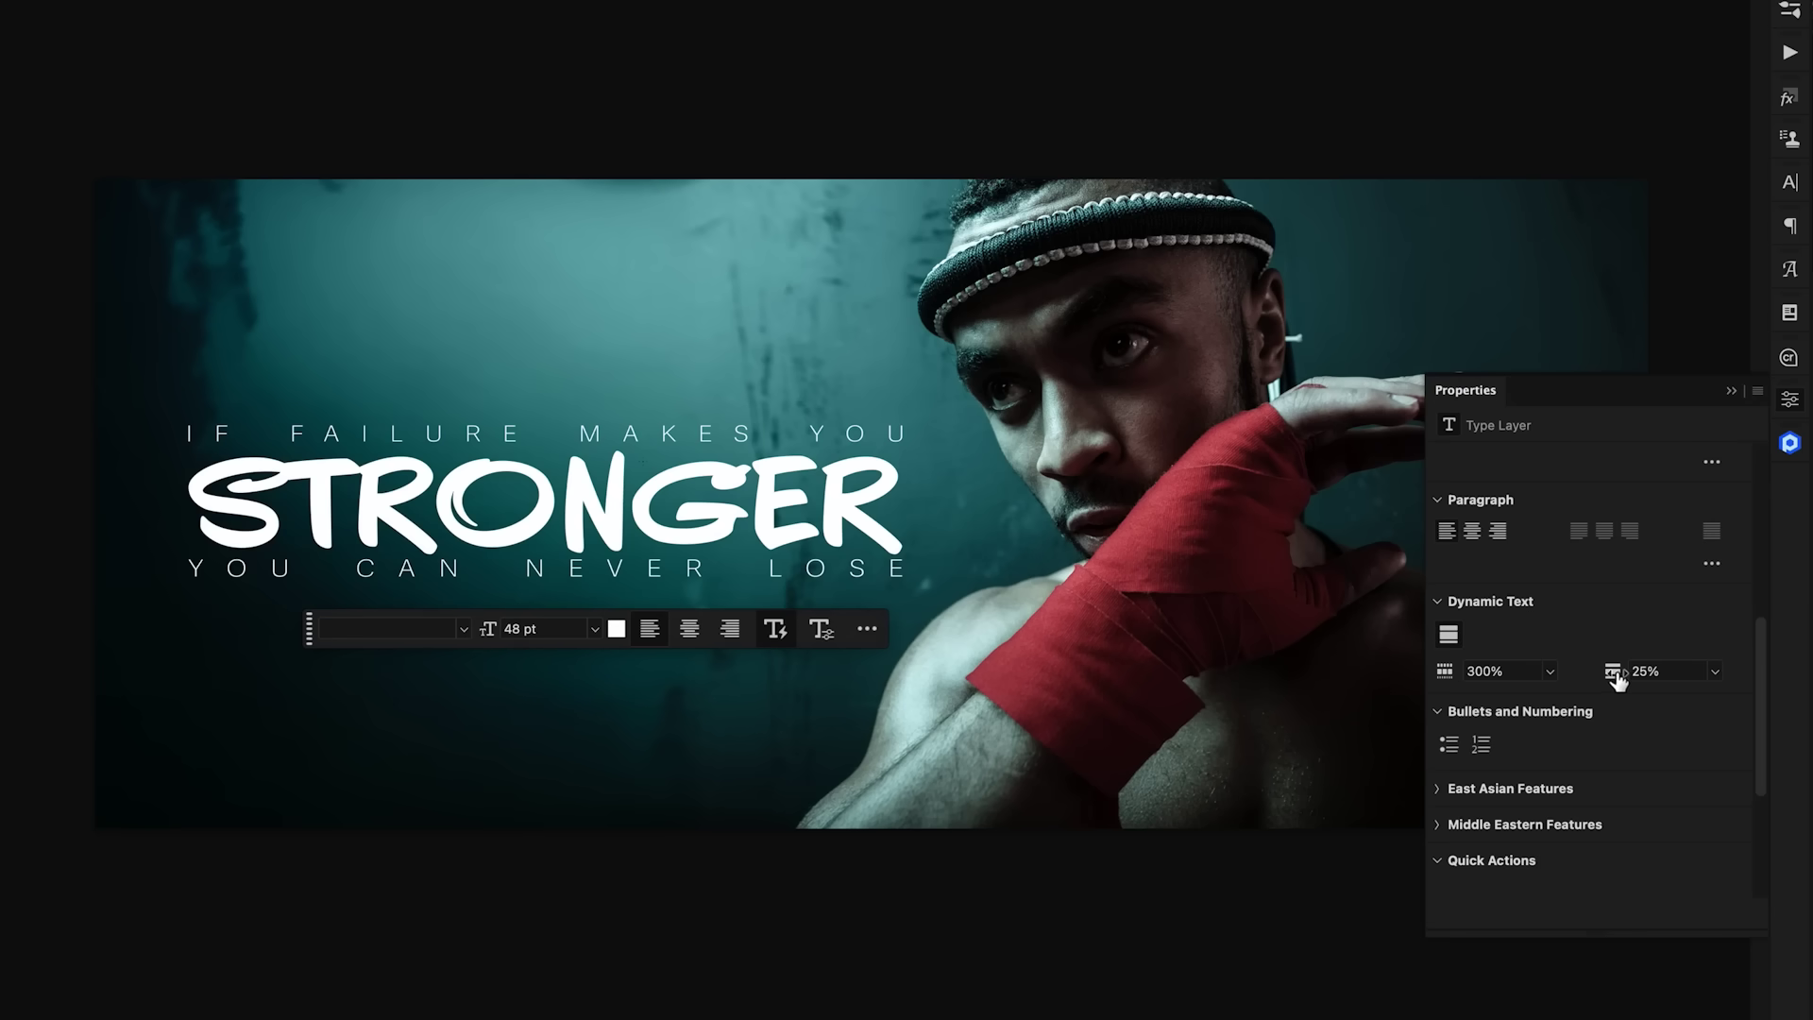
- Adjust the Dynamic Text leading to 120%
left_click_drag(1618, 680, 1649, 682)
left_click(1659, 673)
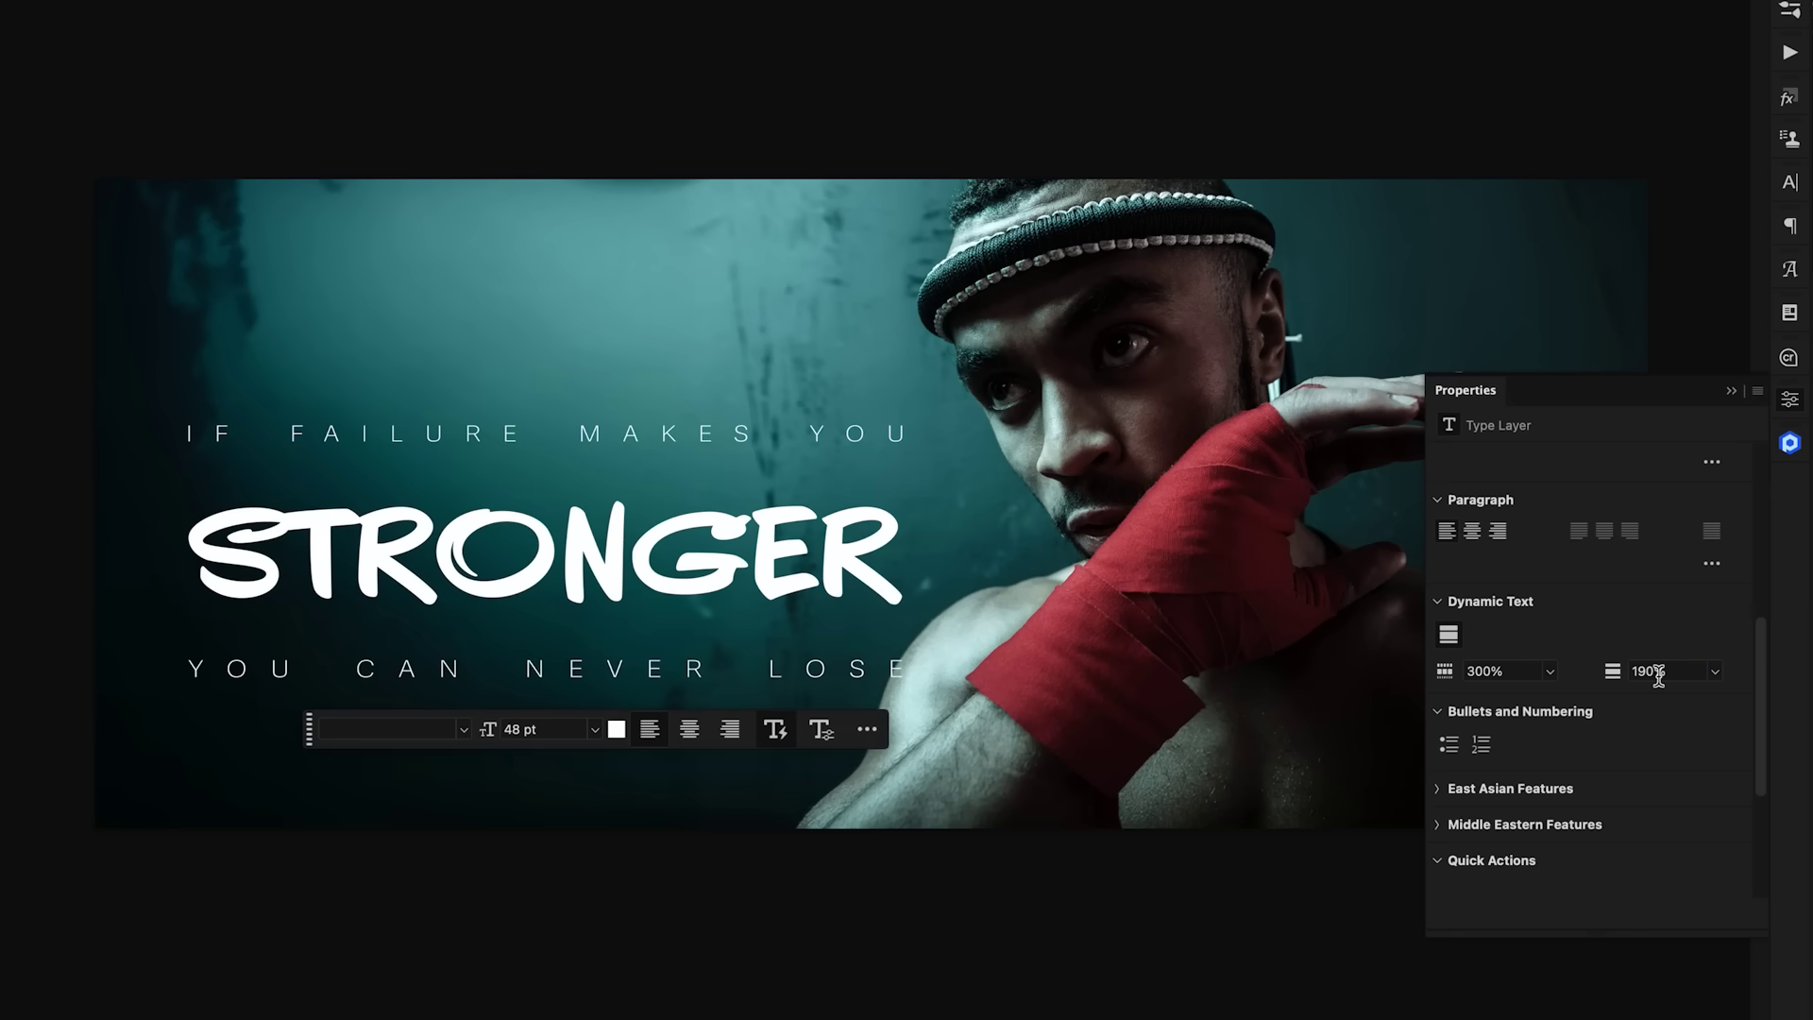
mouse_move(1616, 679)
left_mouse_down()
mouse_move(1594, 678)
mouse_move(1616, 681)
left_mouse_up()
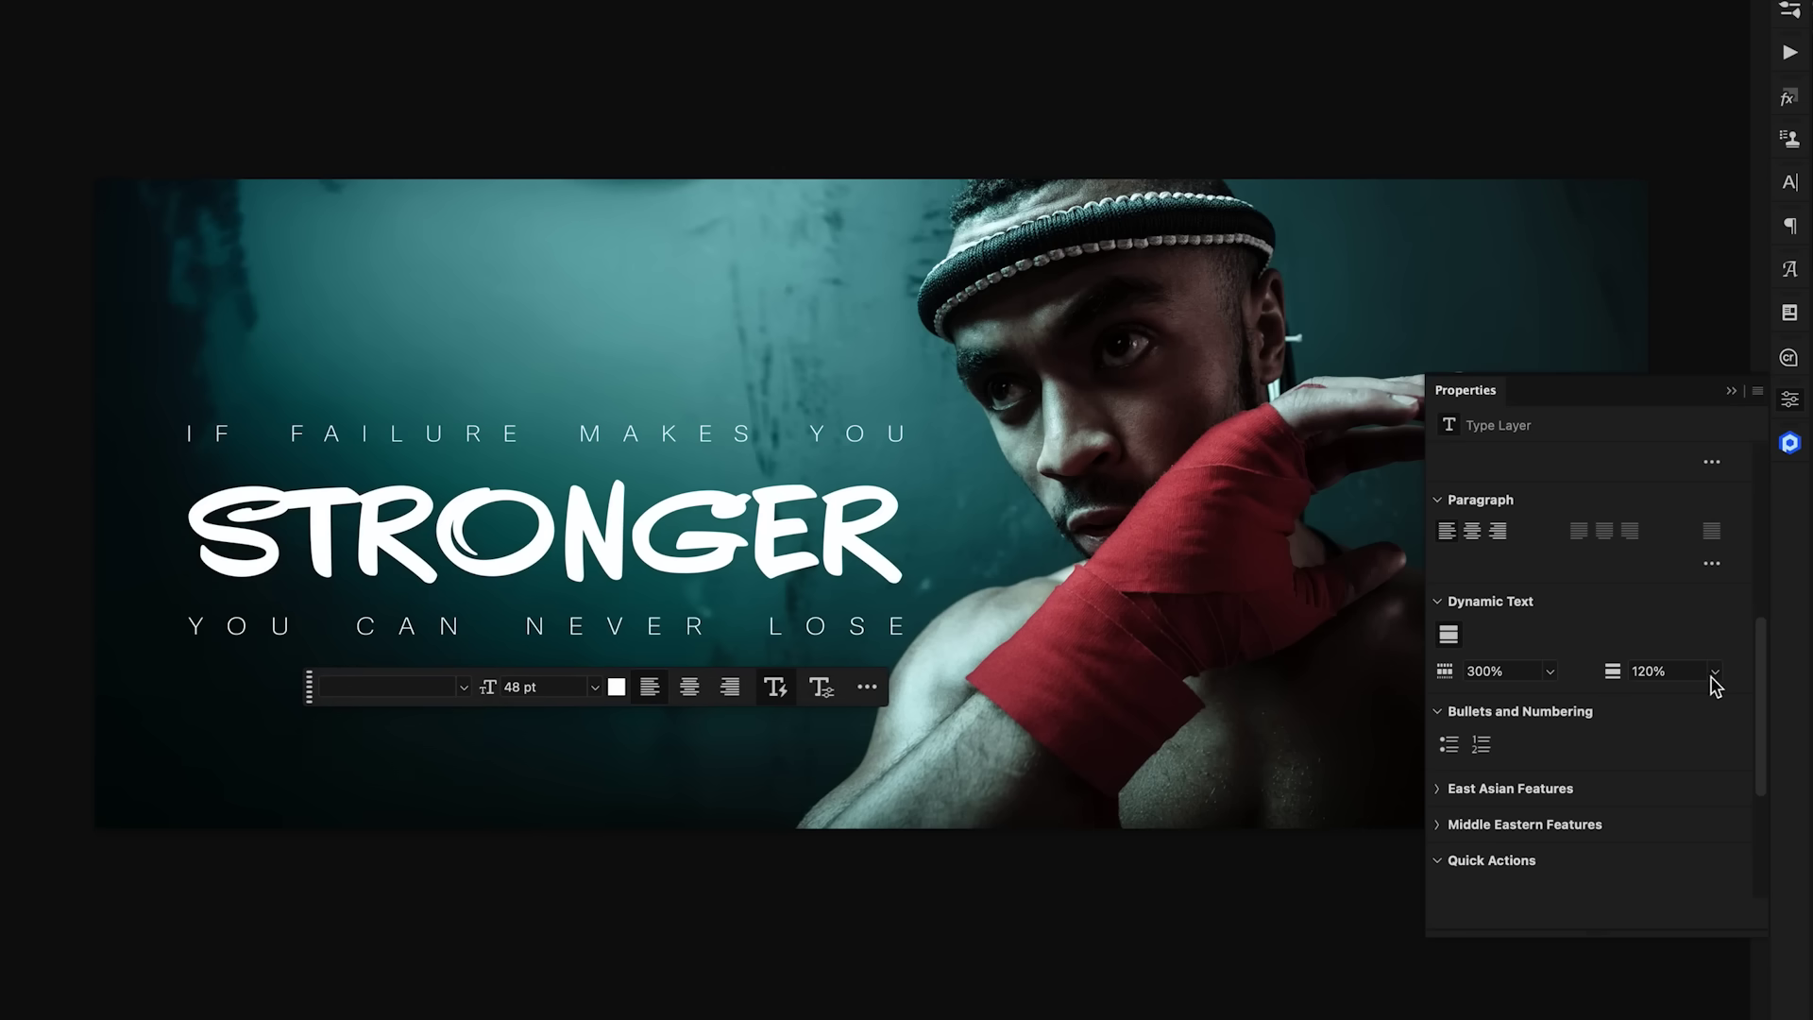
left_click(1790, 184)
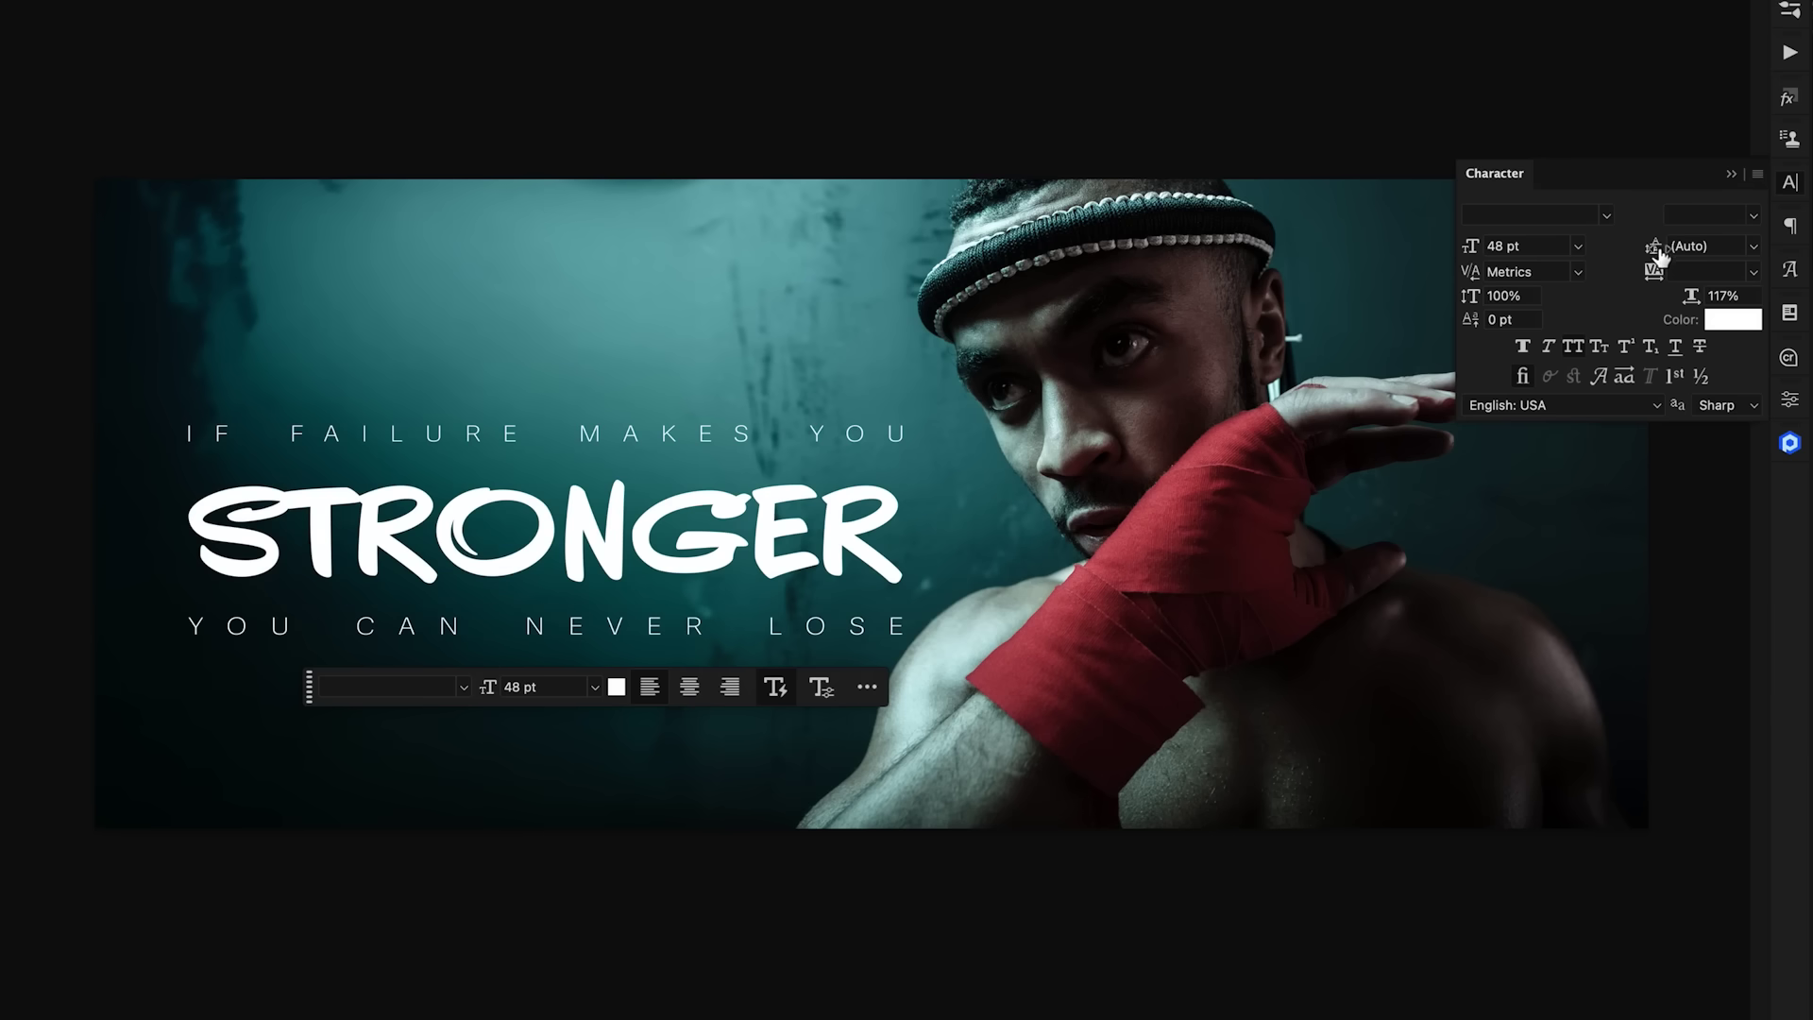
- Change the quote's leading from Auto to a fixed 95 pt, then return to Properties
left_click_drag(1657, 253, 1699, 250)
left_click(1785, 402)
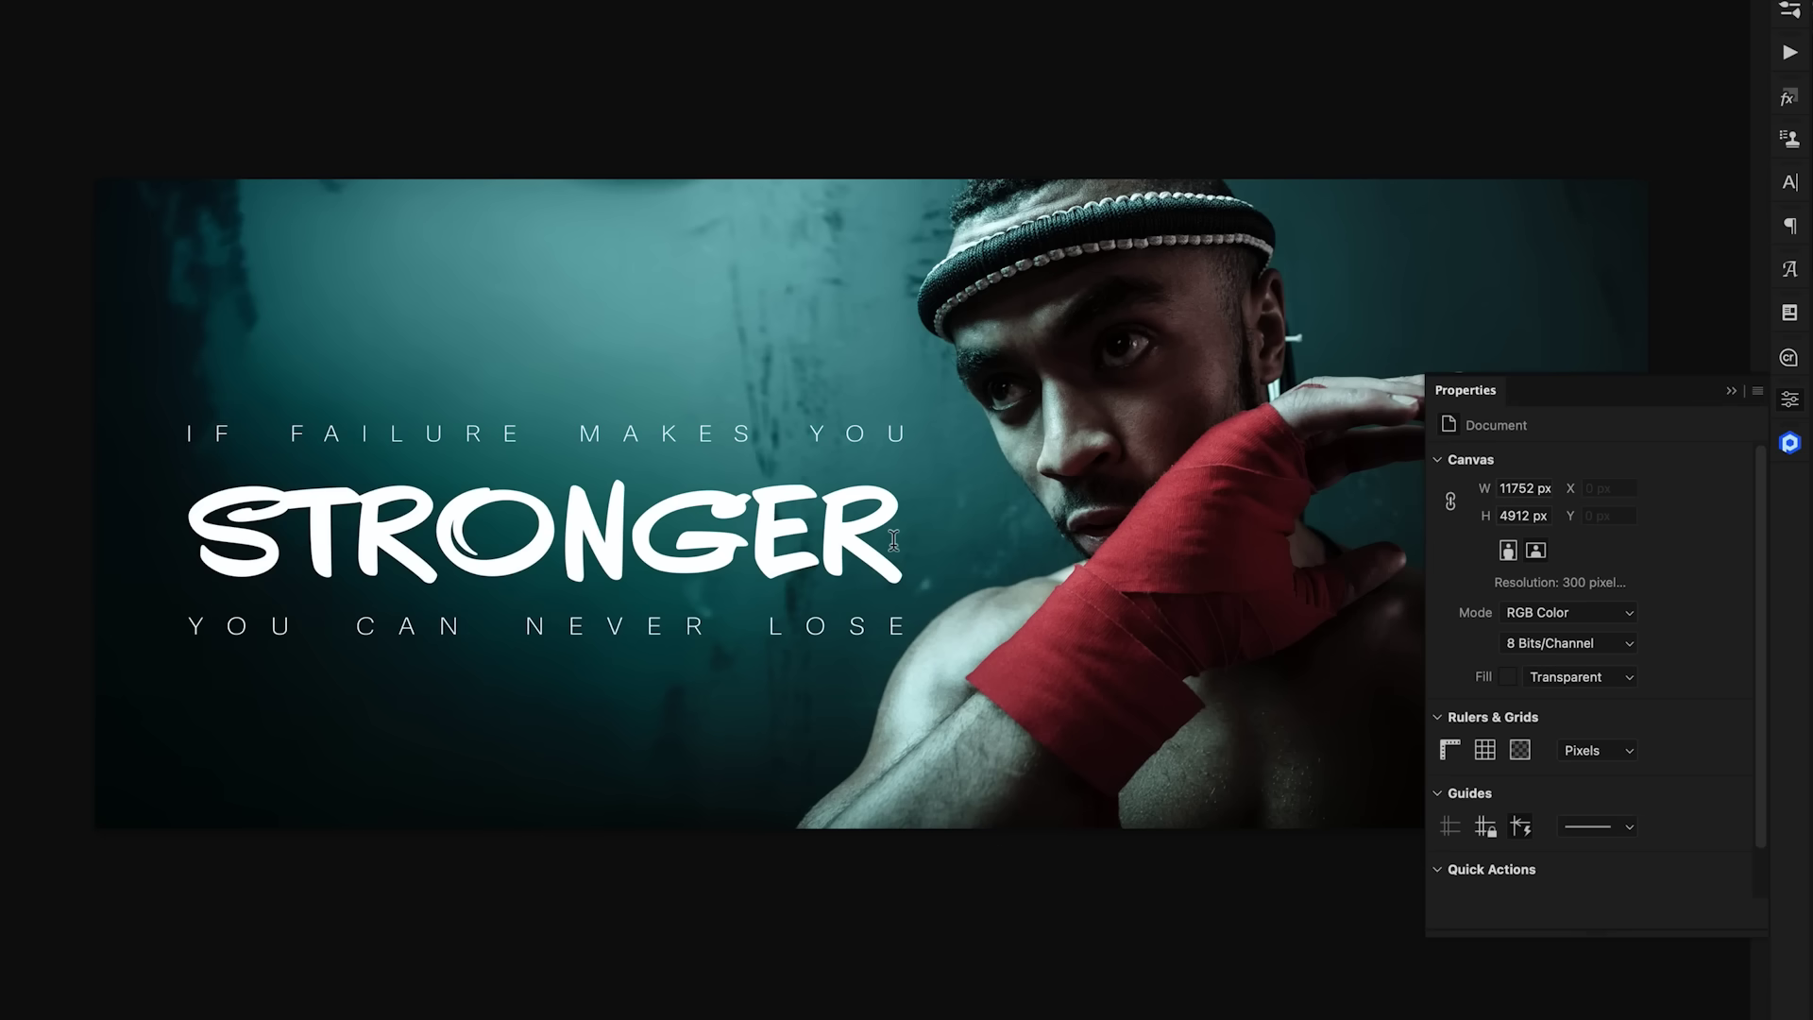
- Set STRONGER to 148 pt and drag the text box's right edge inward to fit the quote
left_click_drag(892, 543, 227, 548)
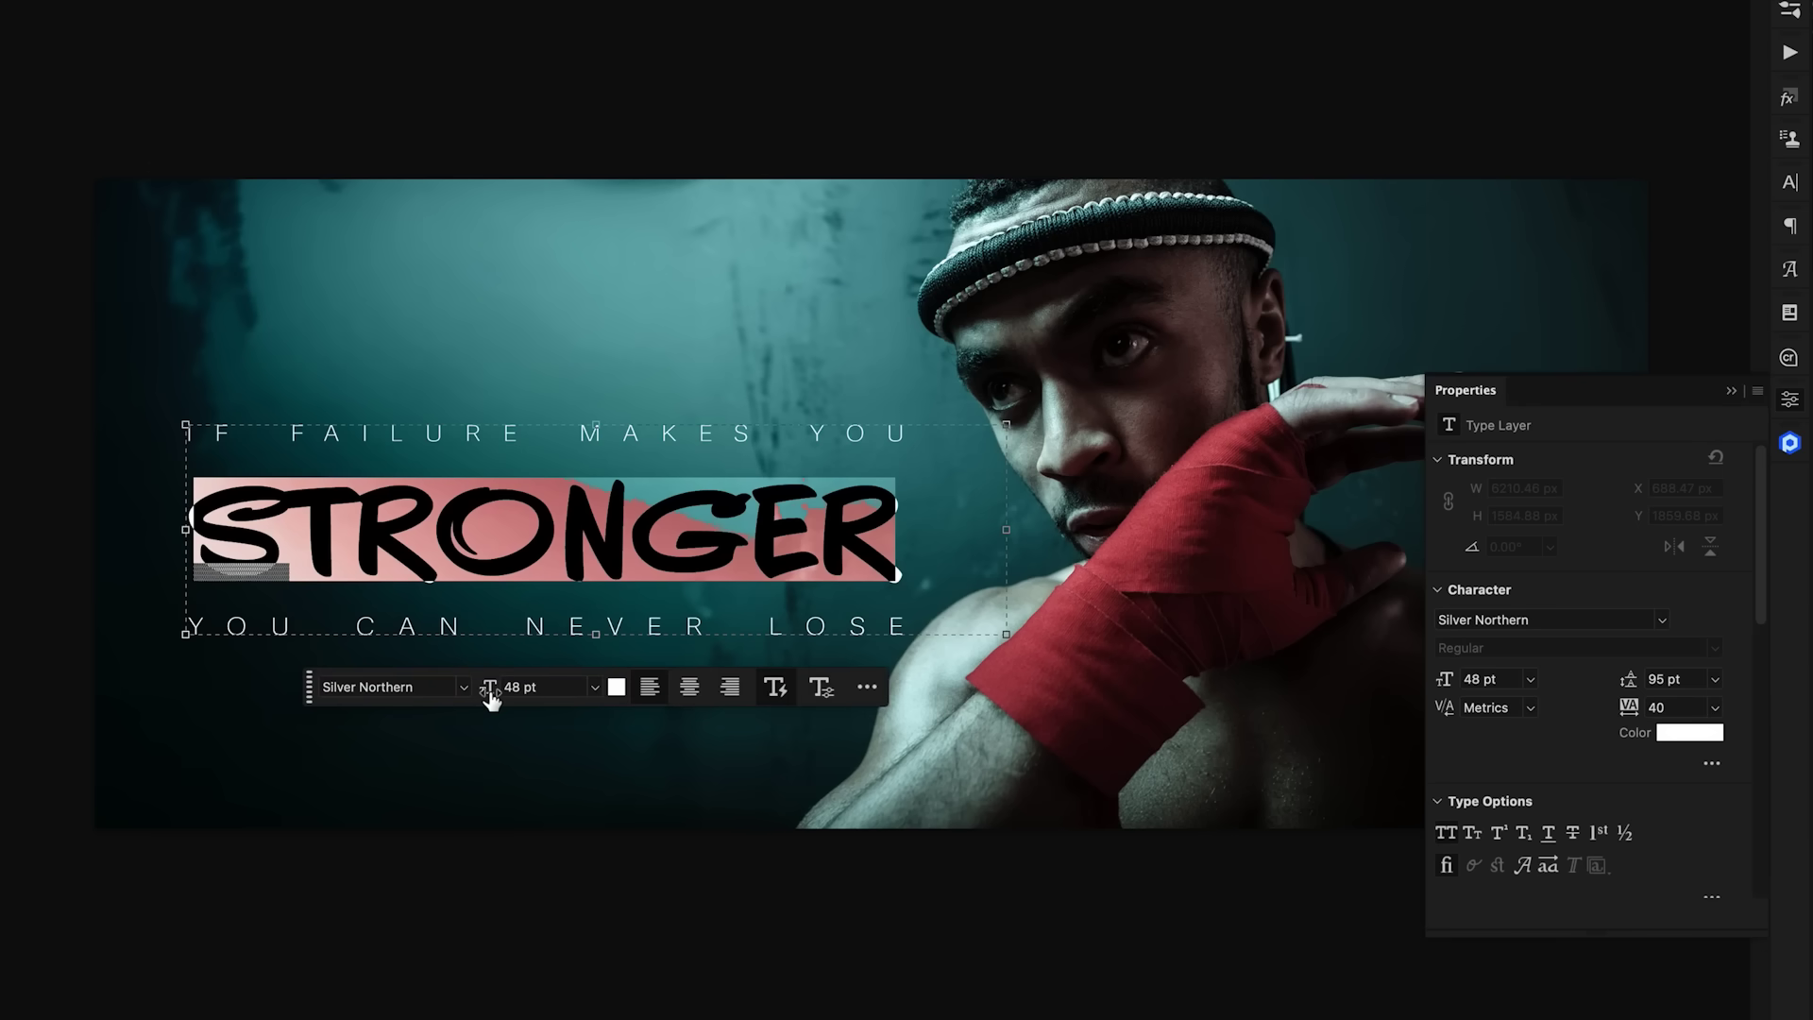
left_click_drag(490, 696, 566, 694)
left_click_drag(789, 706, 595, 716)
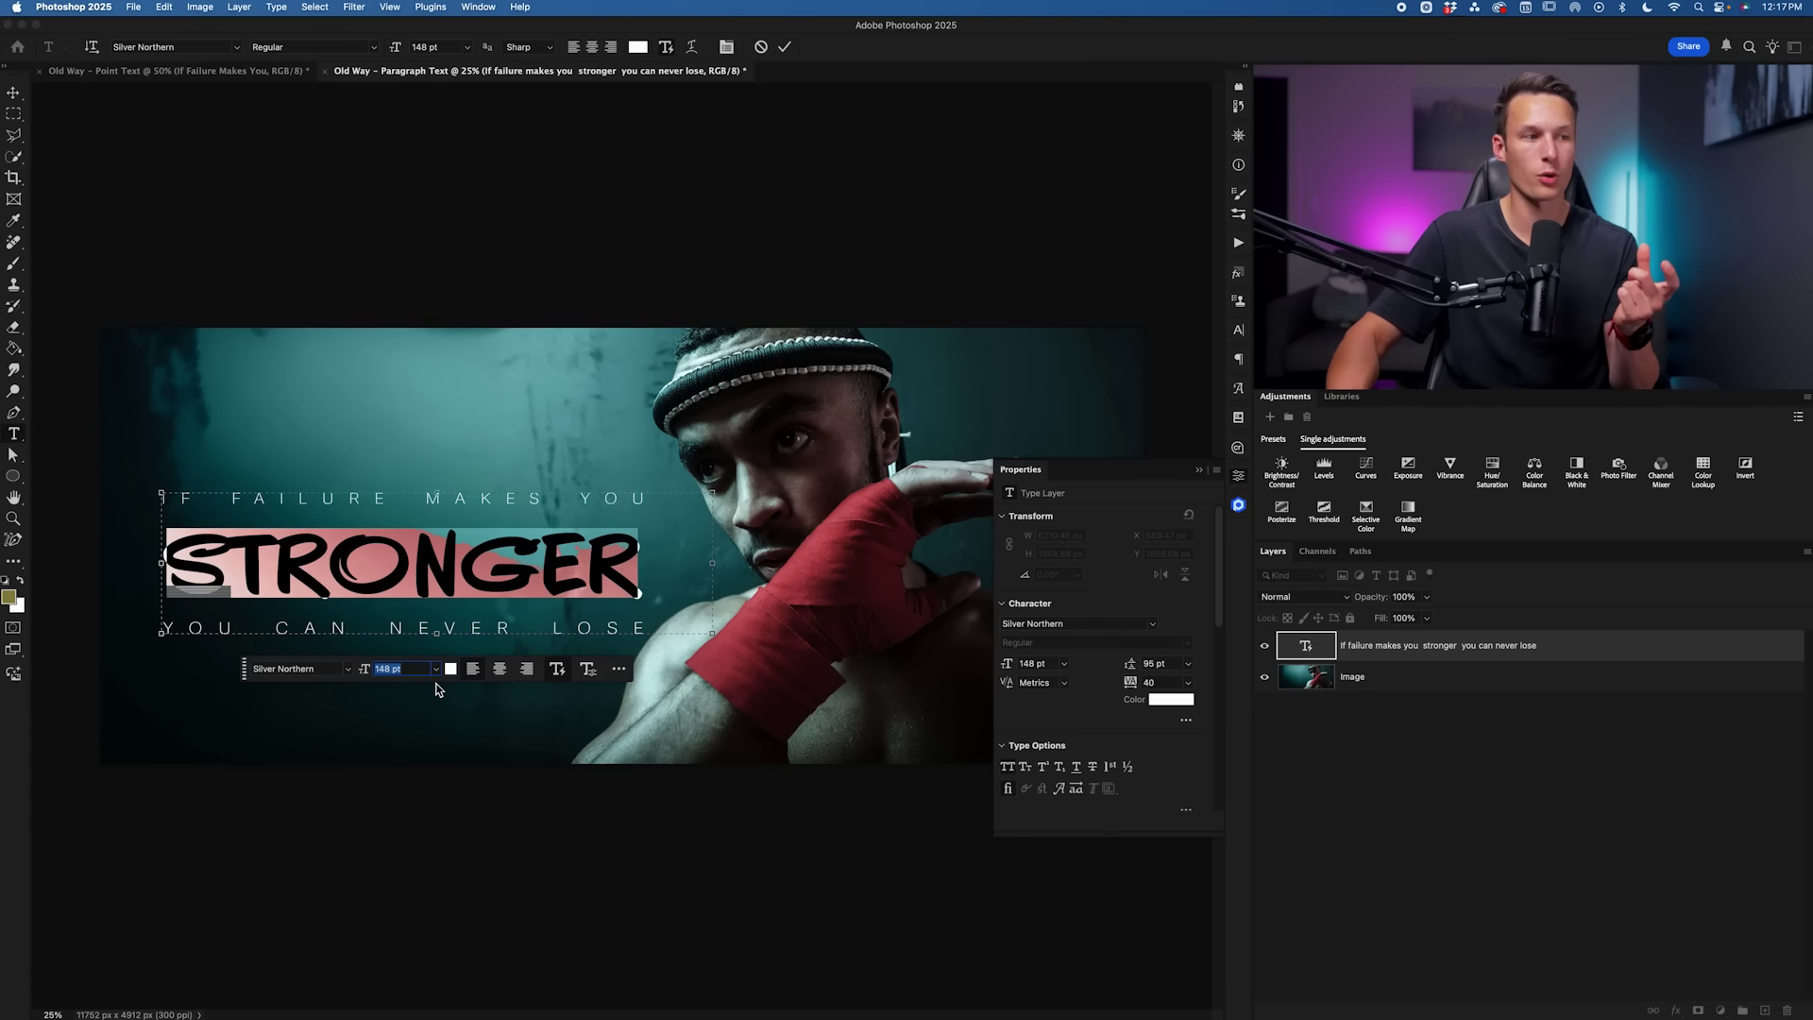
left_click_drag(712, 492, 669, 493)
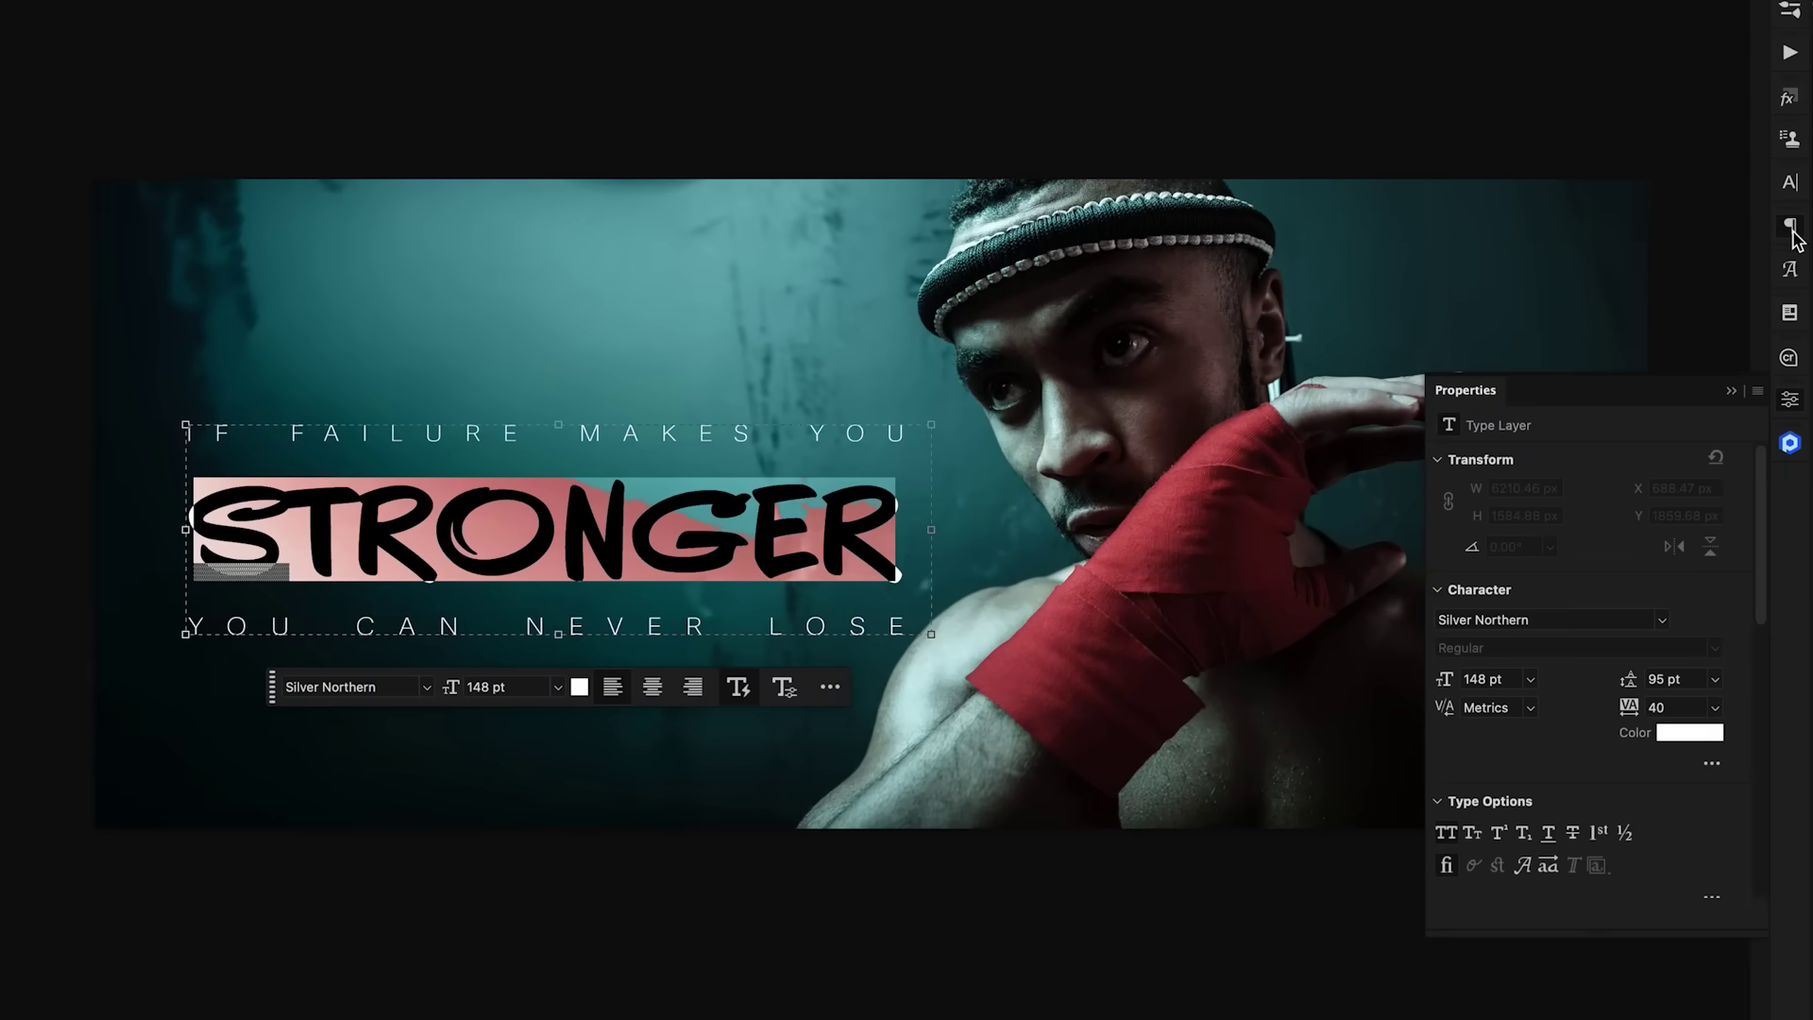
- In the paragraph settings, try centre and right alignment, then return the quote to left alignment
left_click(1791, 231)
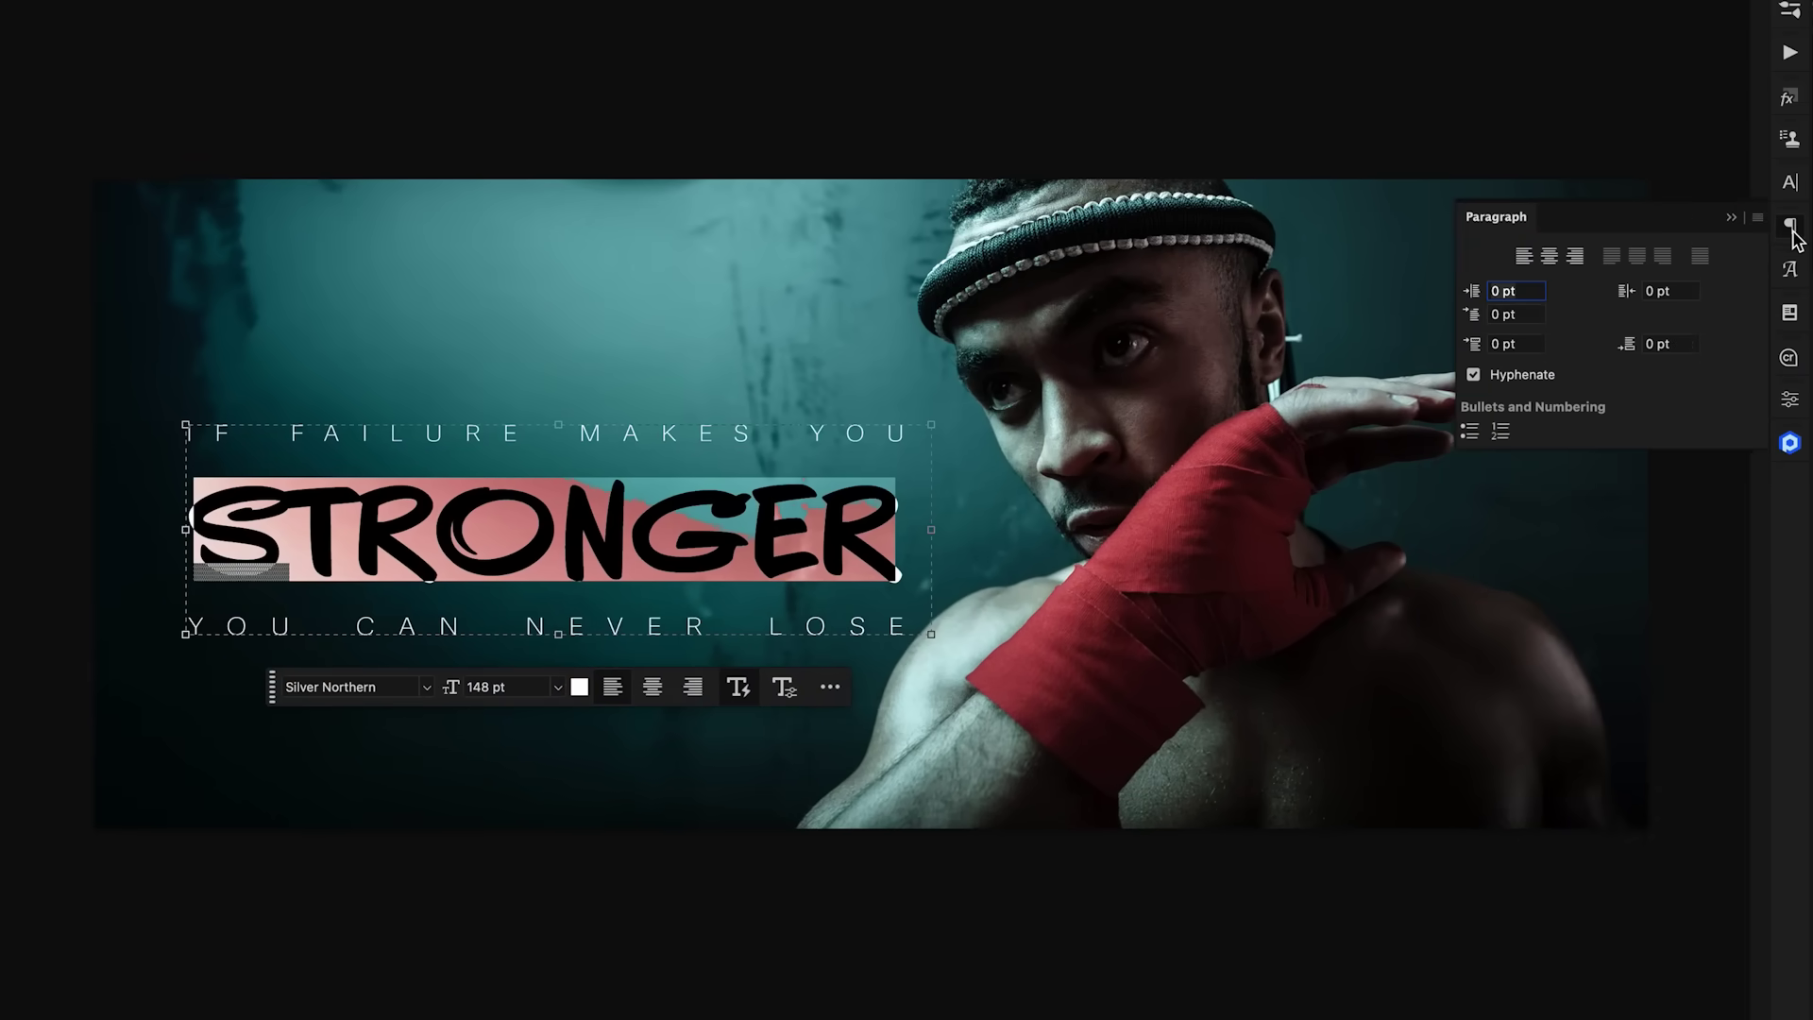
left_click(1551, 253)
left_click(1575, 256)
left_click(1549, 257)
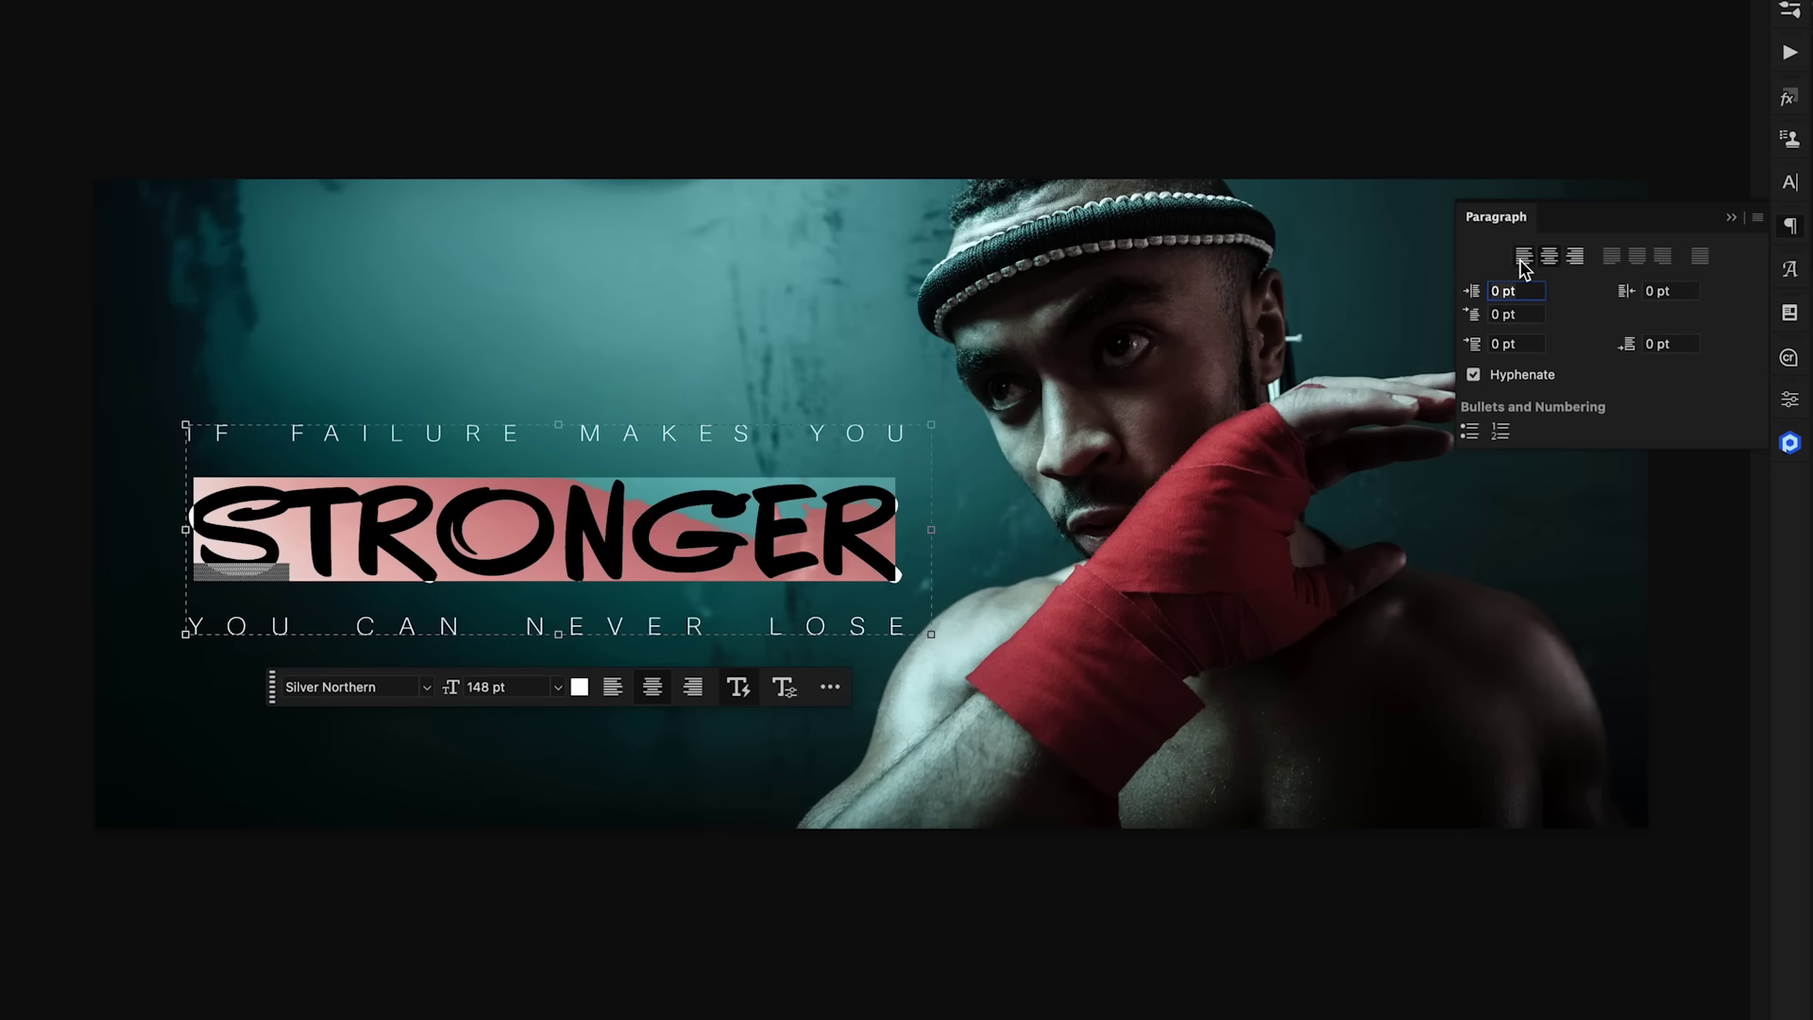
left_click(1523, 257)
- Set the quote's left indent to 0 pt and commit the text
mouse_move(1480, 299)
left_mouse_down()
mouse_move(1530, 301)
mouse_move(1386, 300)
mouse_move(1499, 300)
mouse_move(1479, 304)
left_mouse_up()
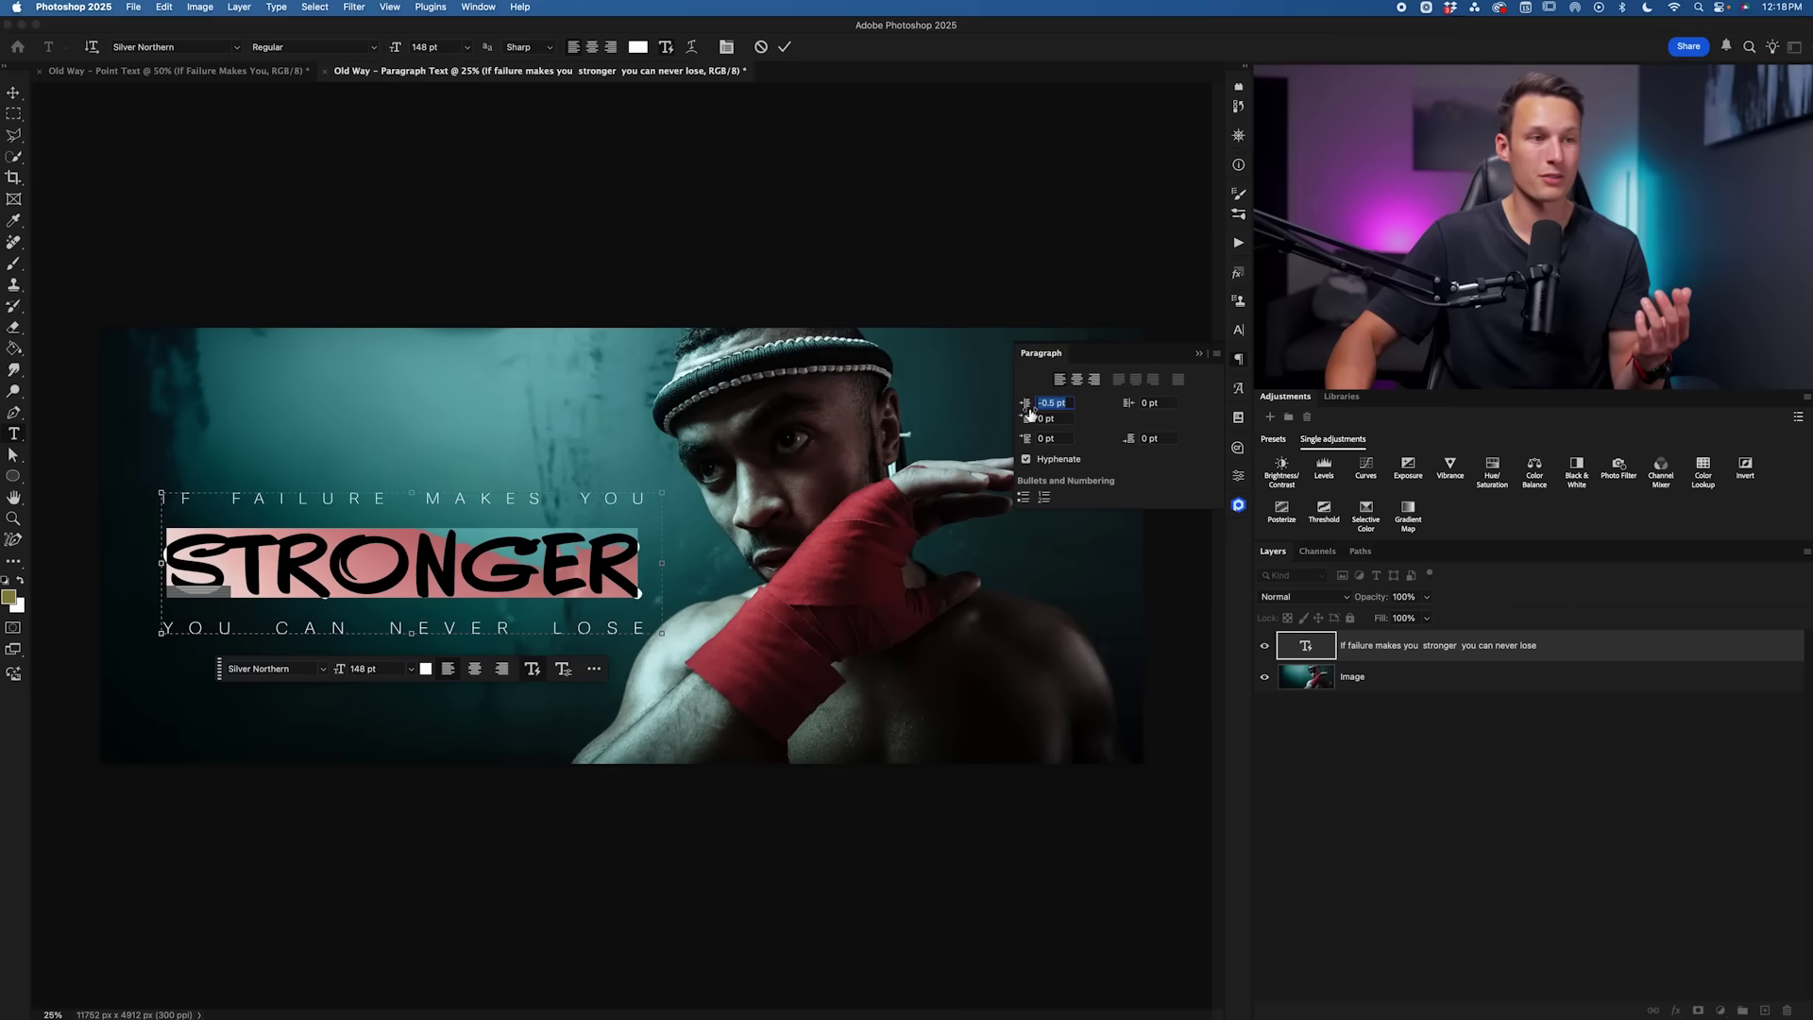
left_click_drag(1029, 412, 1034, 413)
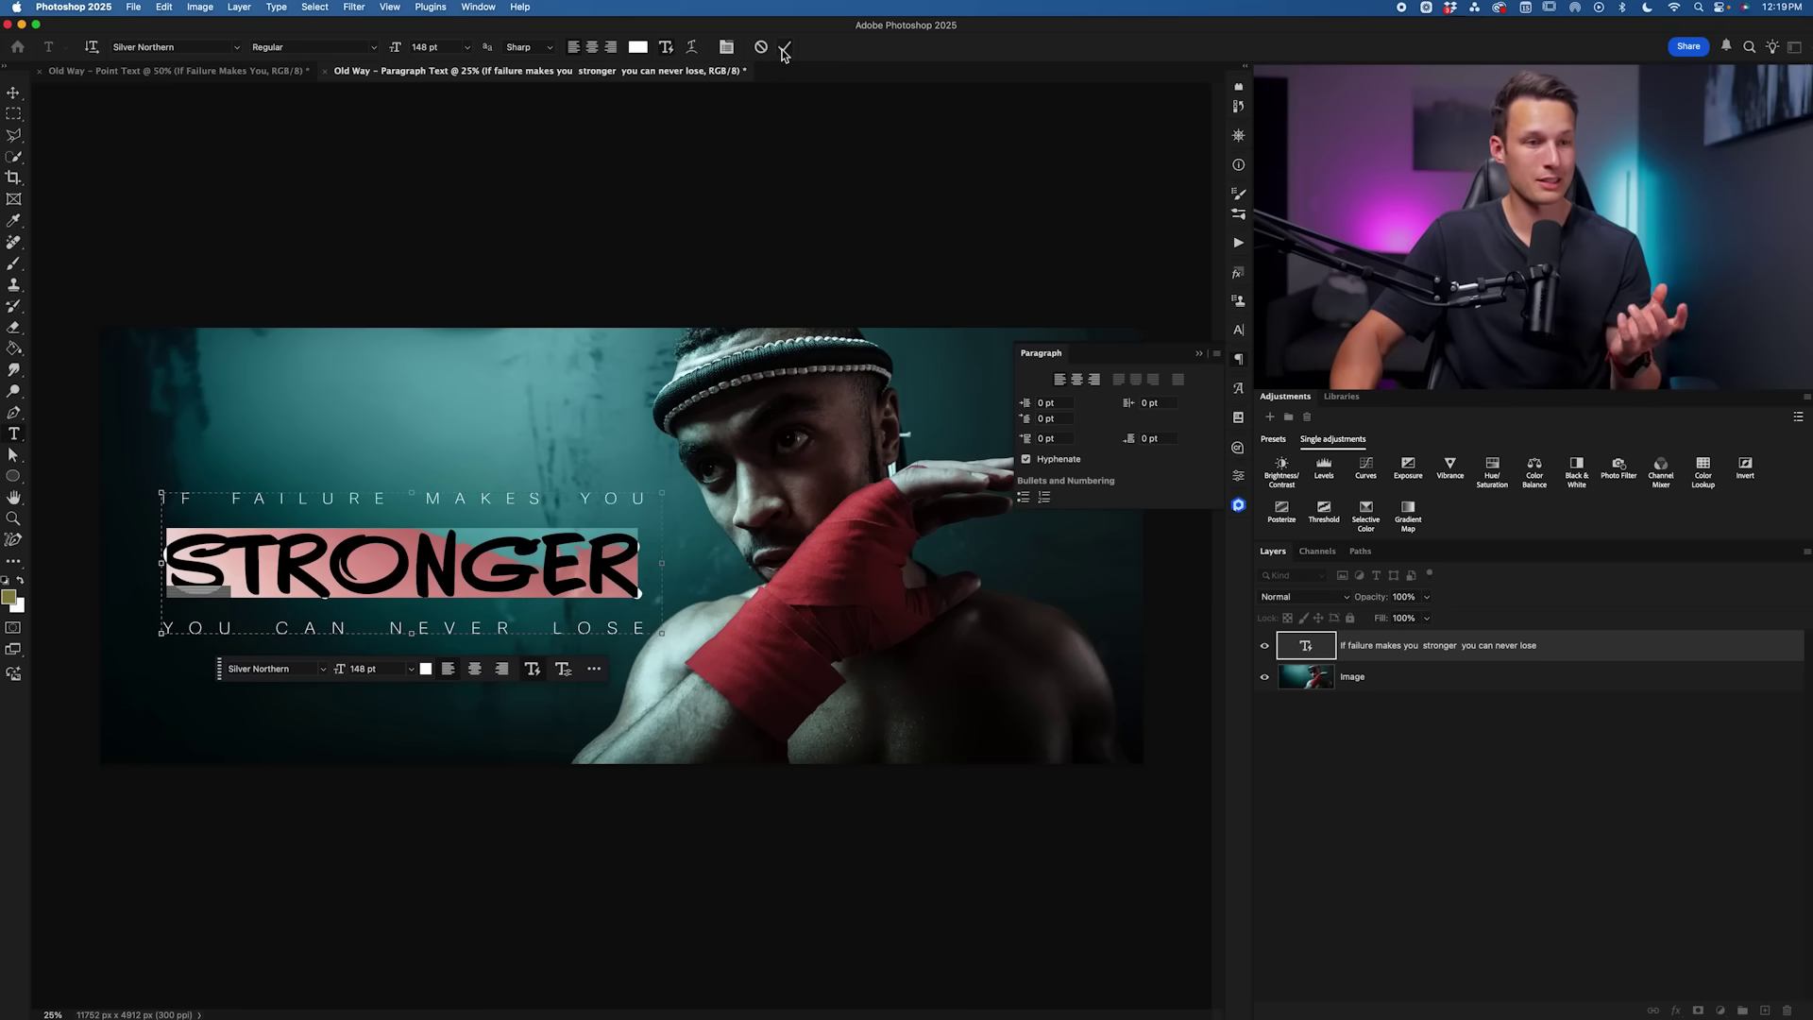
left_click(783, 49)
- Widen the quote box to scale it up, then select IF FAILURE MAKES YOU and STRONGER
left_click(617, 556)
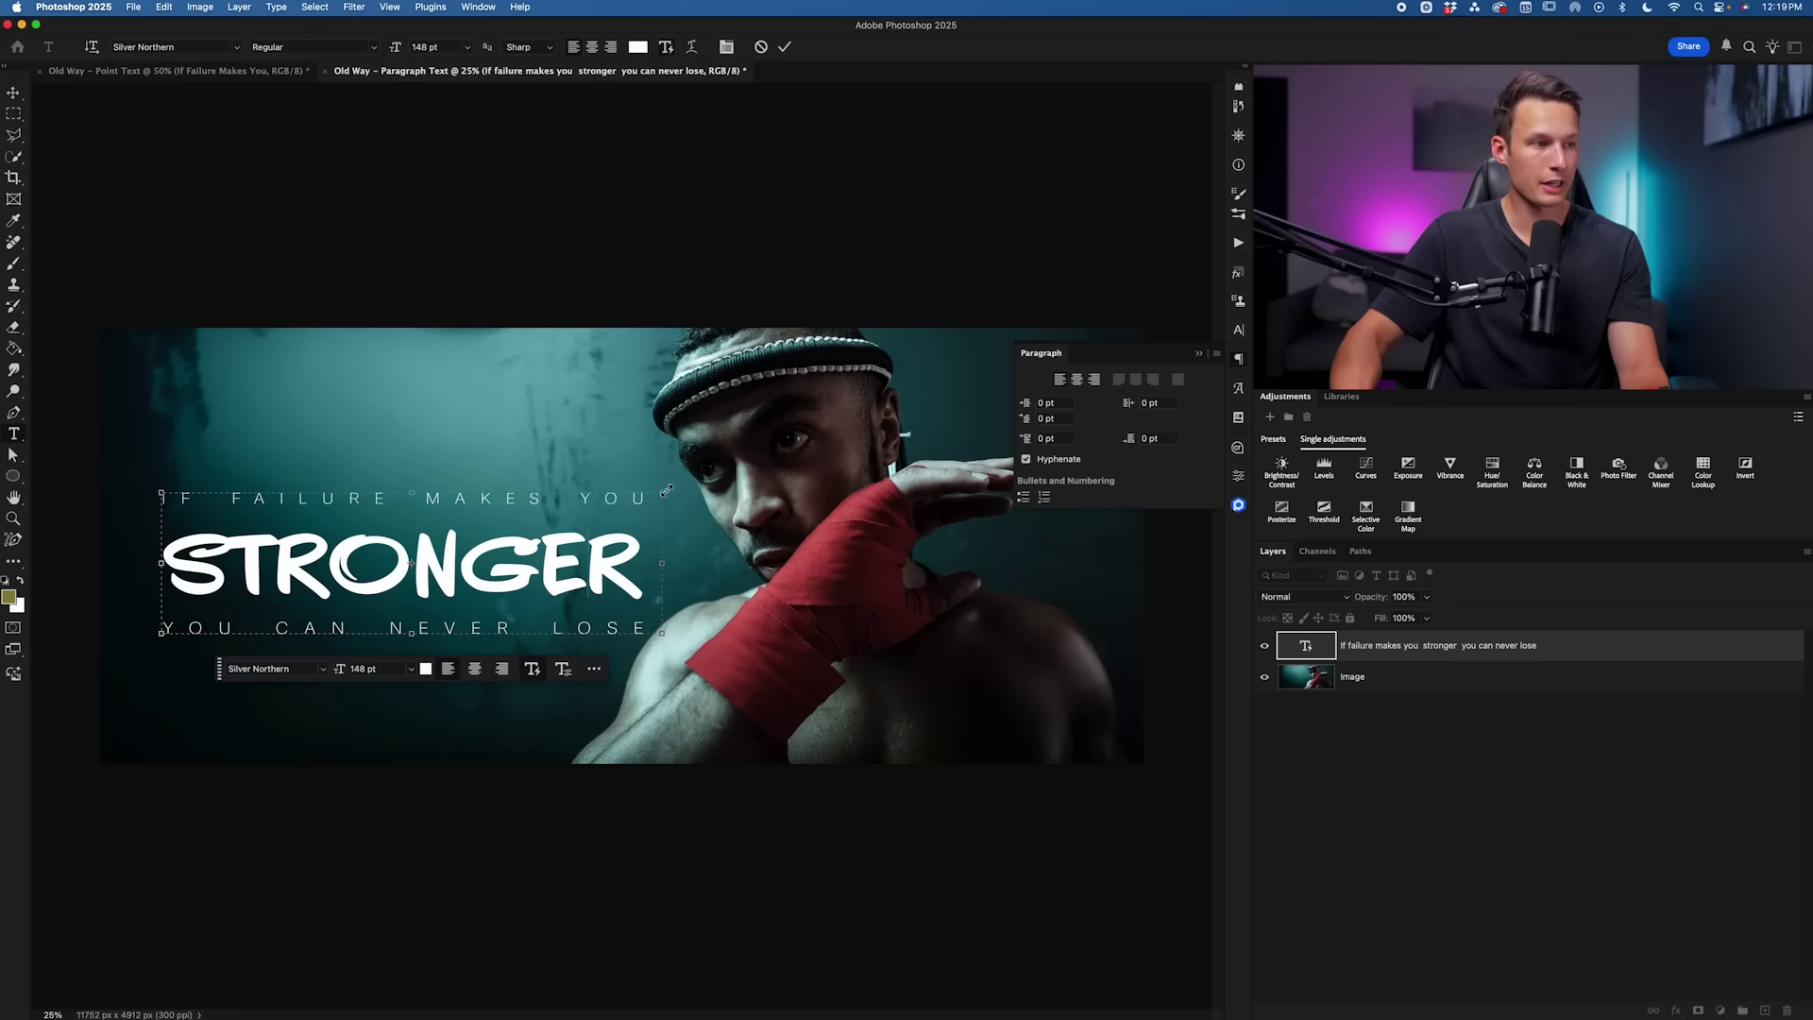
left_click_drag(666, 490, 713, 475)
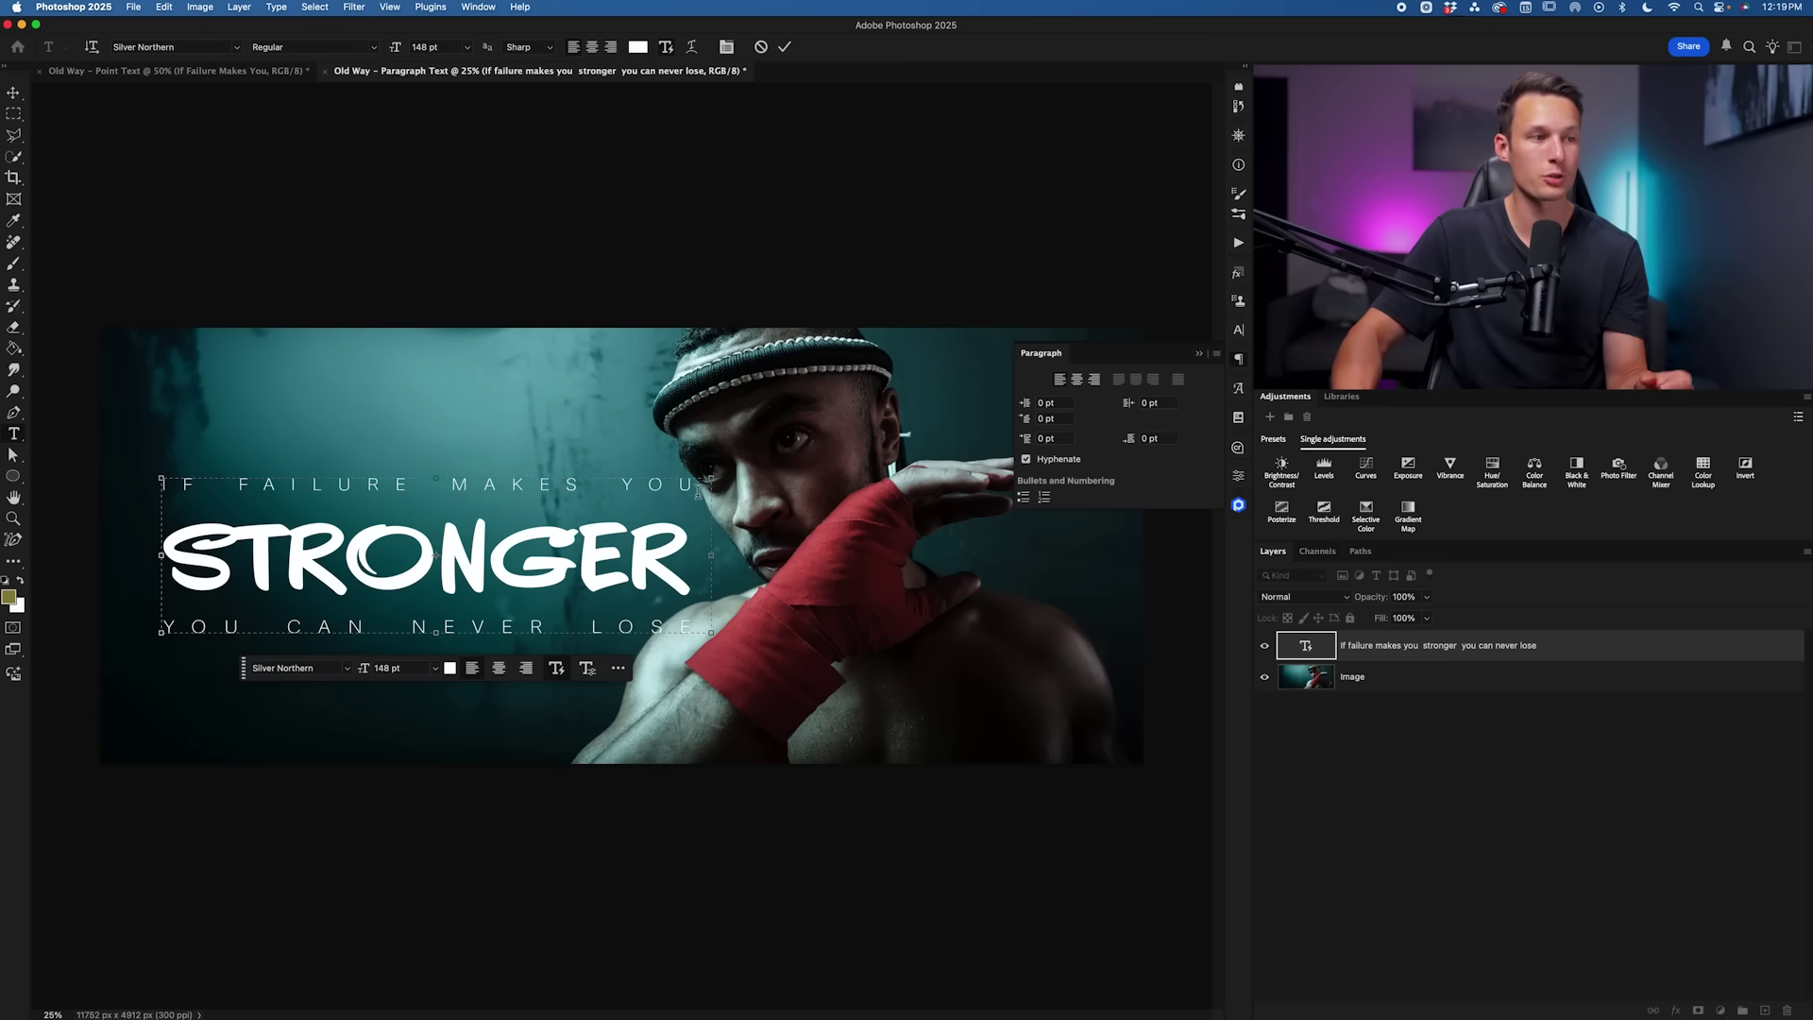
left_click_drag(698, 489, 181, 491)
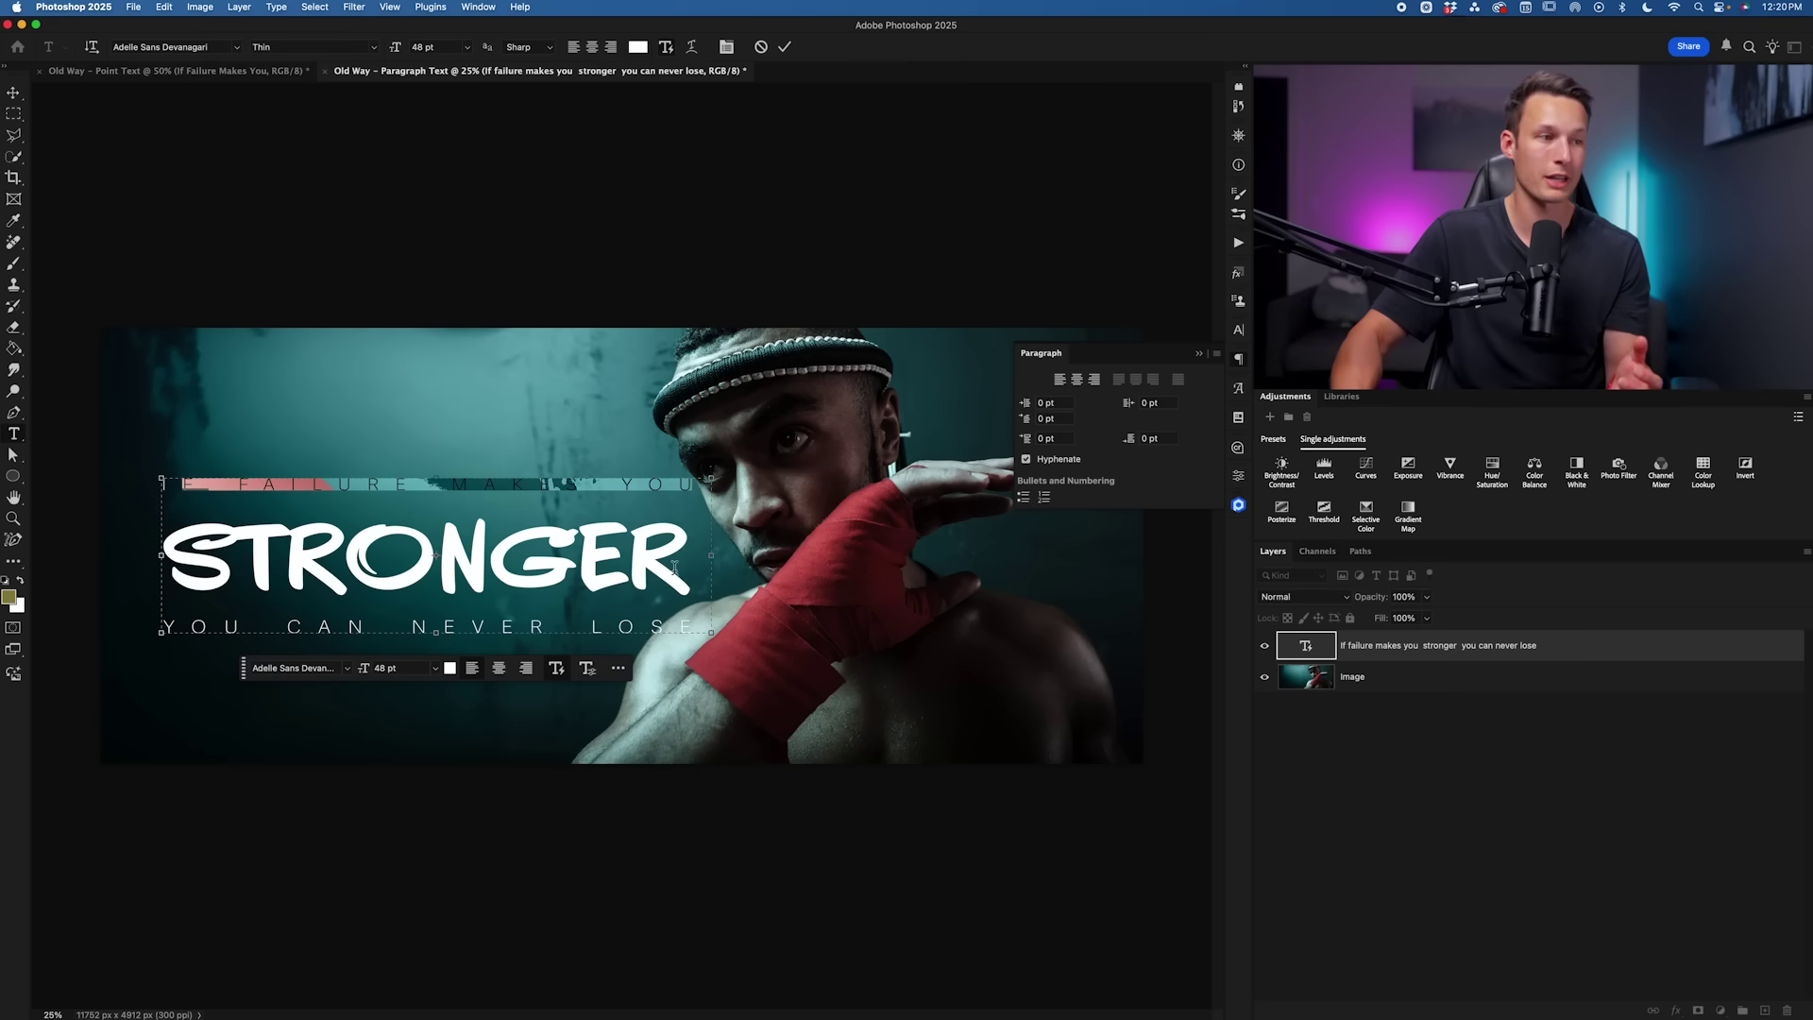
left_click_drag(674, 567, 185, 570)
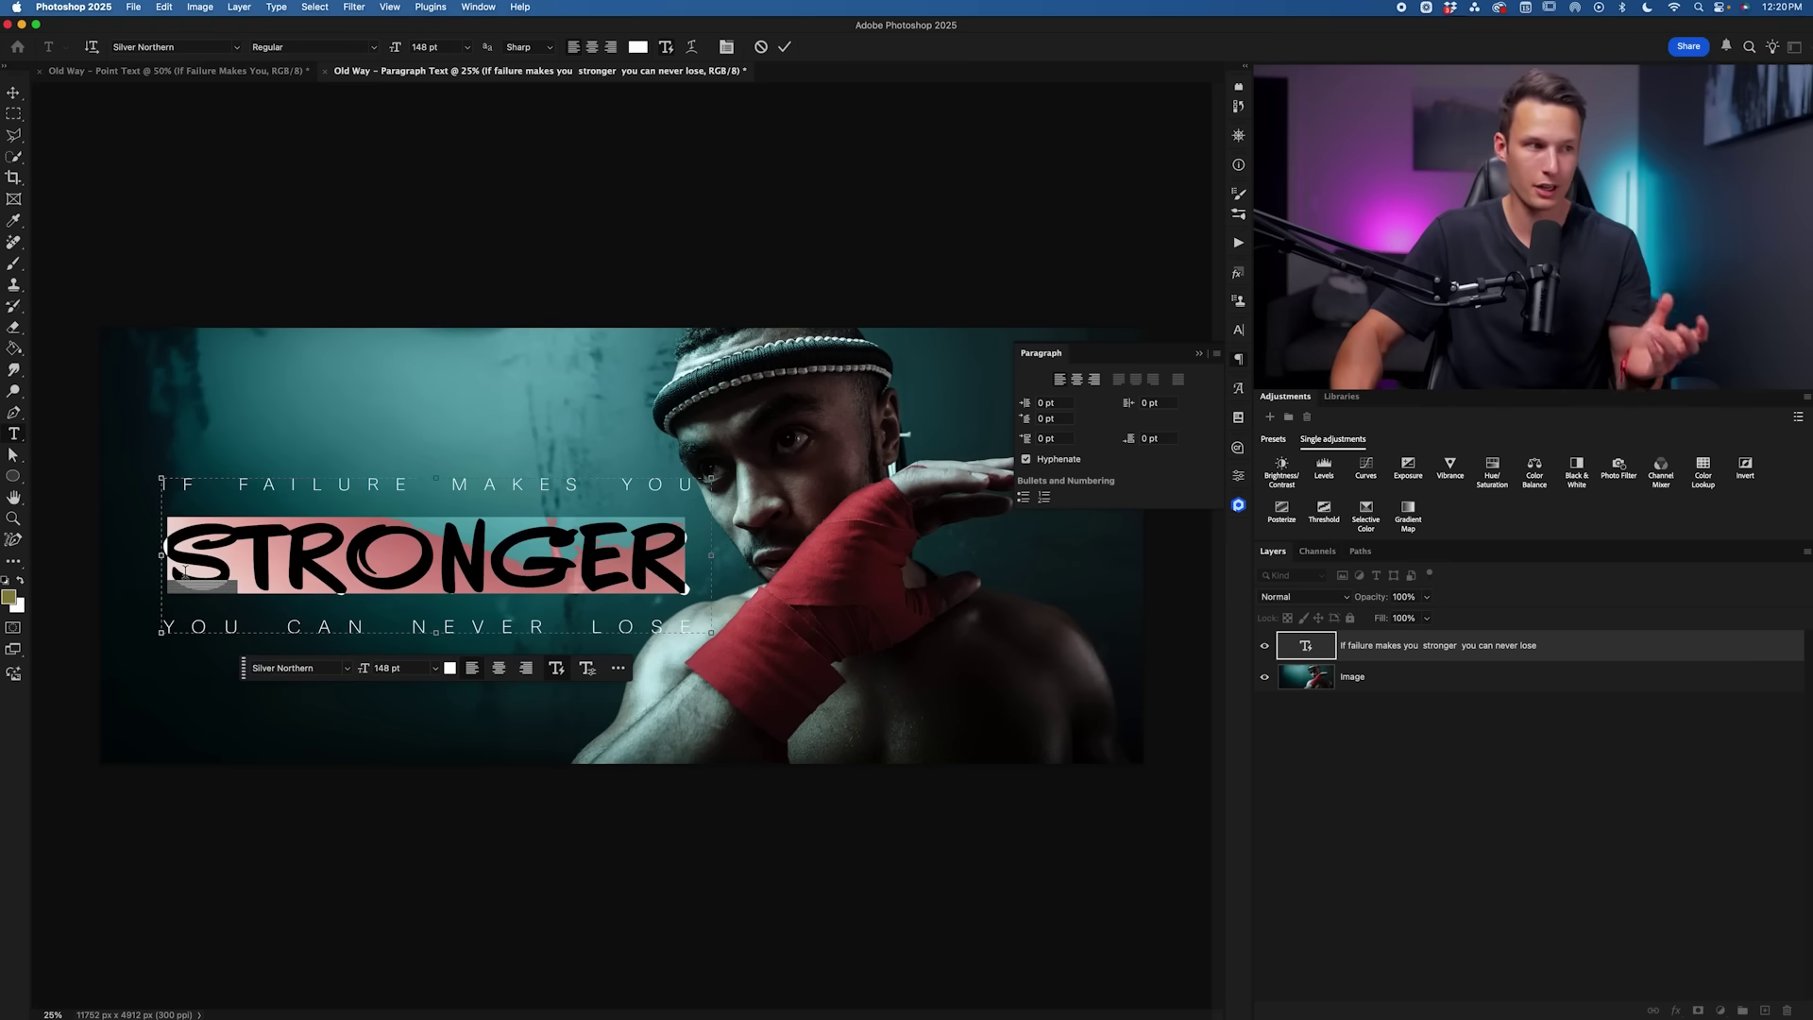